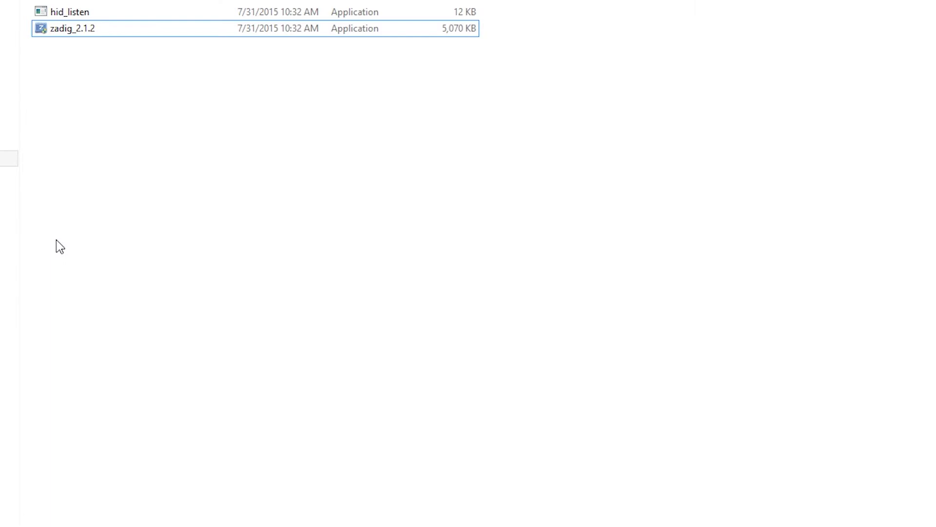
Launch zadig_2.1.2 and move its window, showing 0 devices found, to the screen centre
left_click(77, 26)
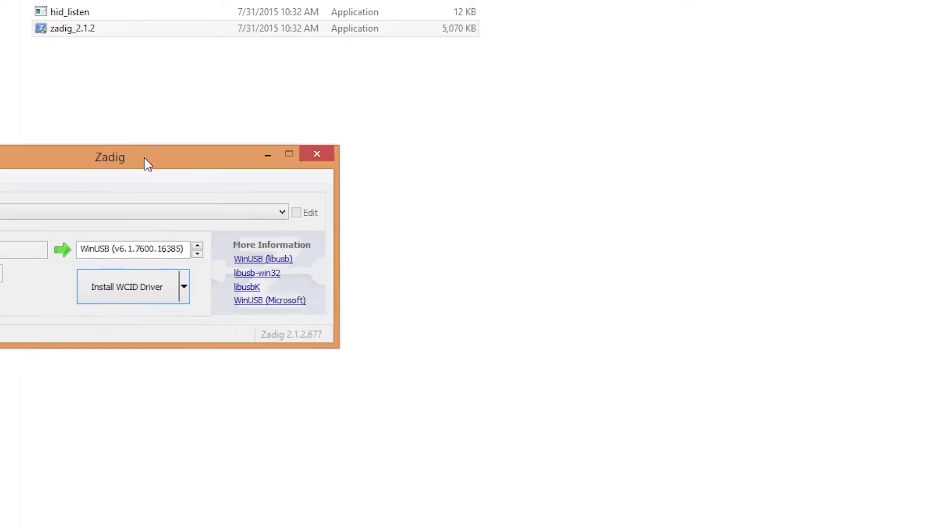
left_click_drag(146, 161, 455, 155)
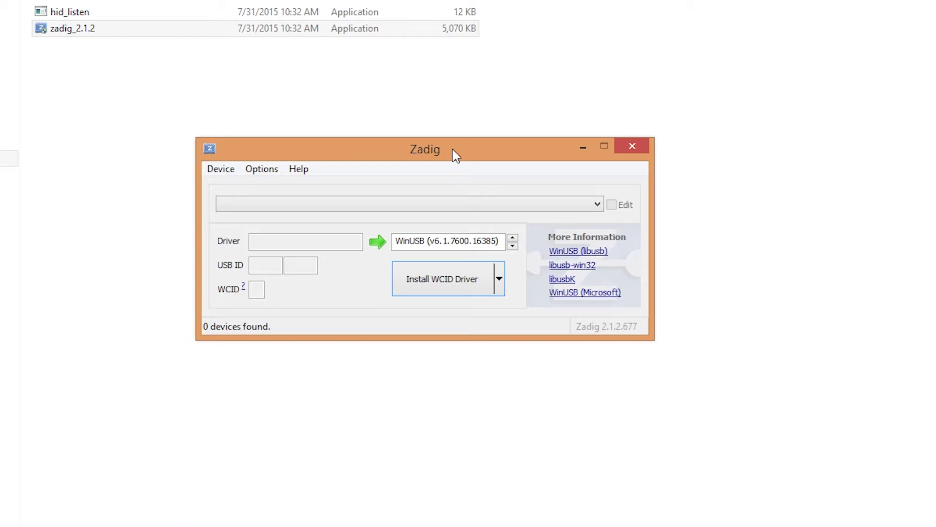
Enable List All Devices in Zadig's Options so ATm32U4DFU (USB ID 03EB 2FF4) appears
left_click(261, 171)
left_click(278, 209)
left_click(279, 208)
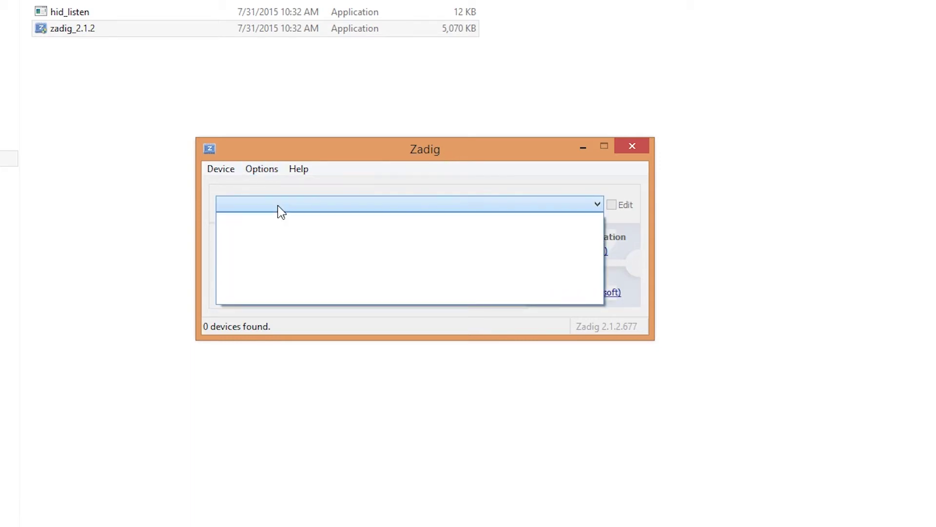
left_click(279, 210)
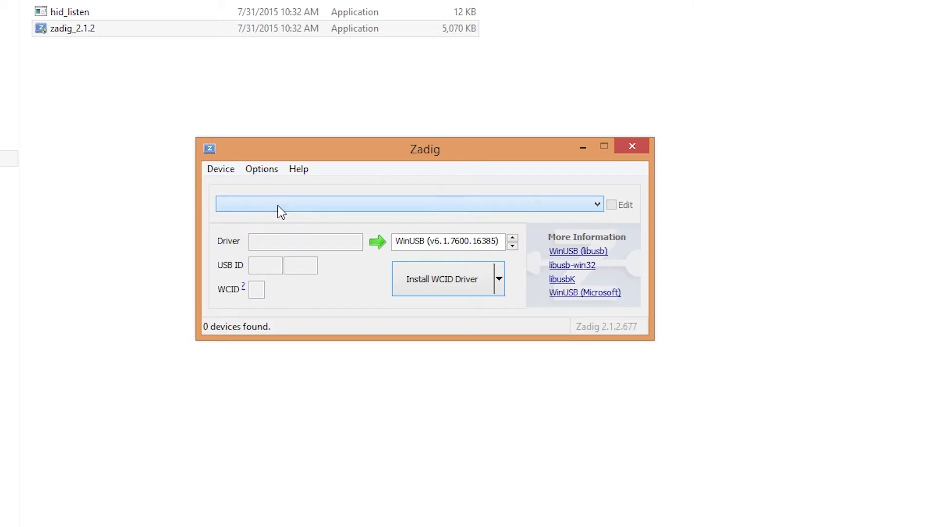
left_click(262, 171)
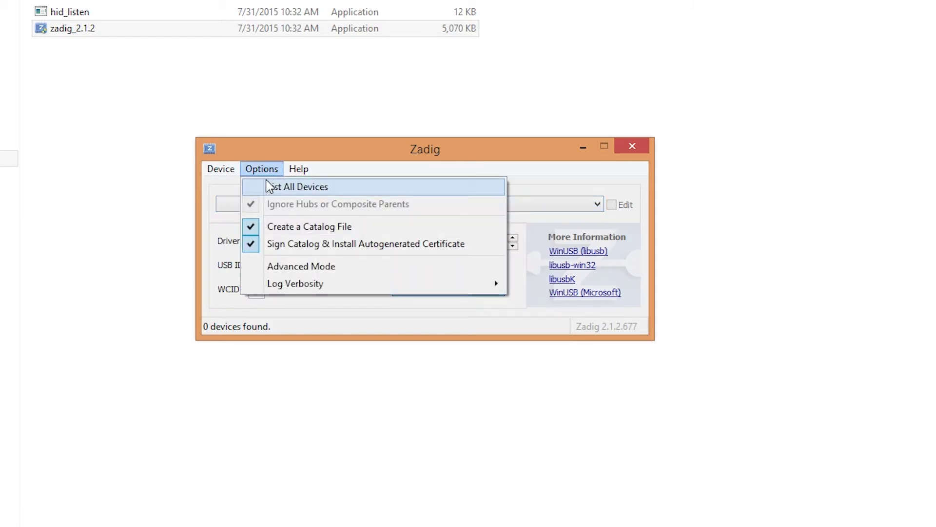
left_click(269, 187)
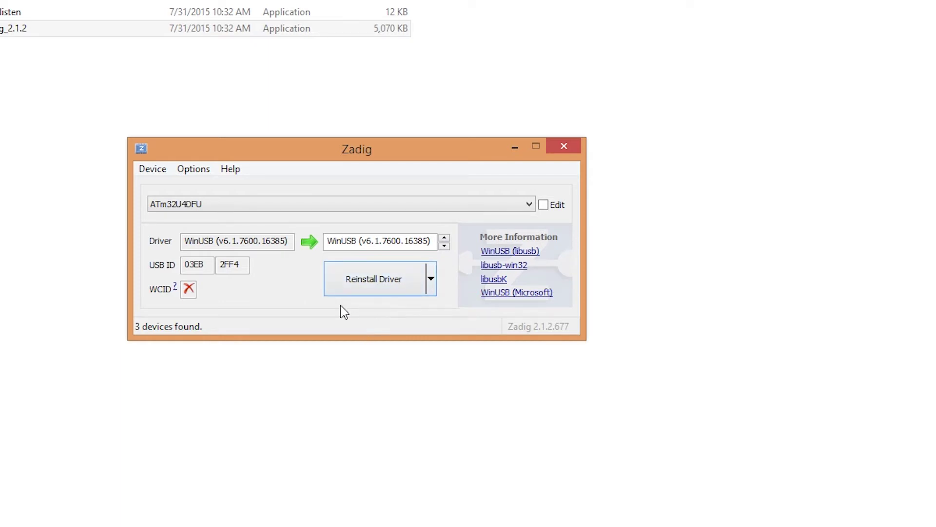
Reinstall WinUSB on ATm32U4DFU, dismiss the success message, and close Zadig
left_click(362, 285)
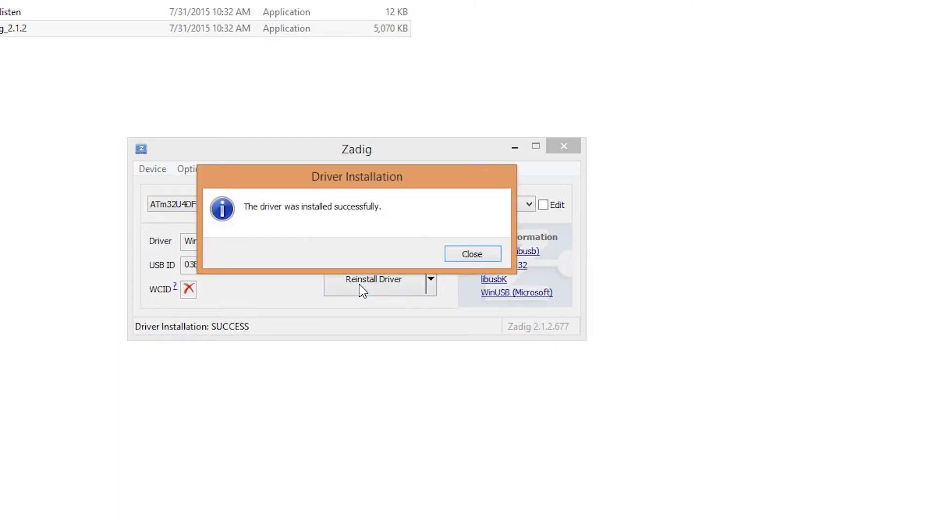
left_click(456, 253)
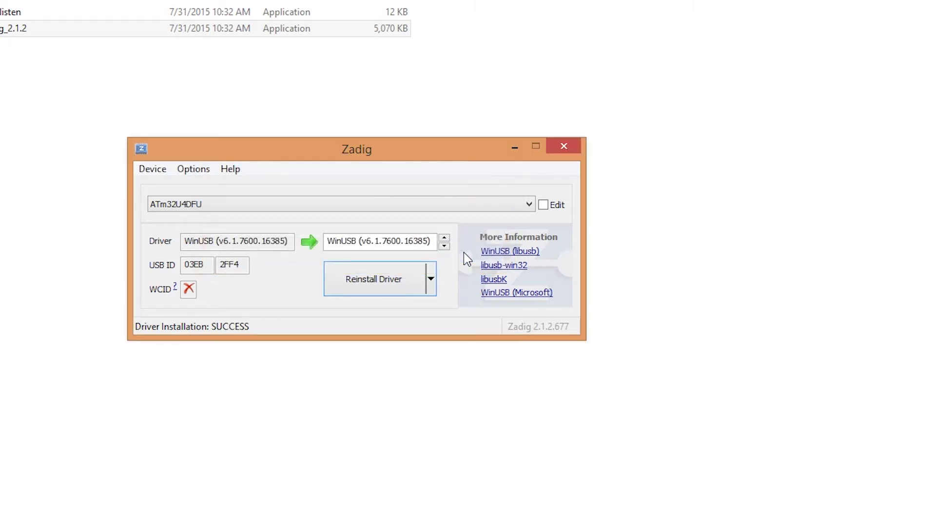
left_click(566, 148)
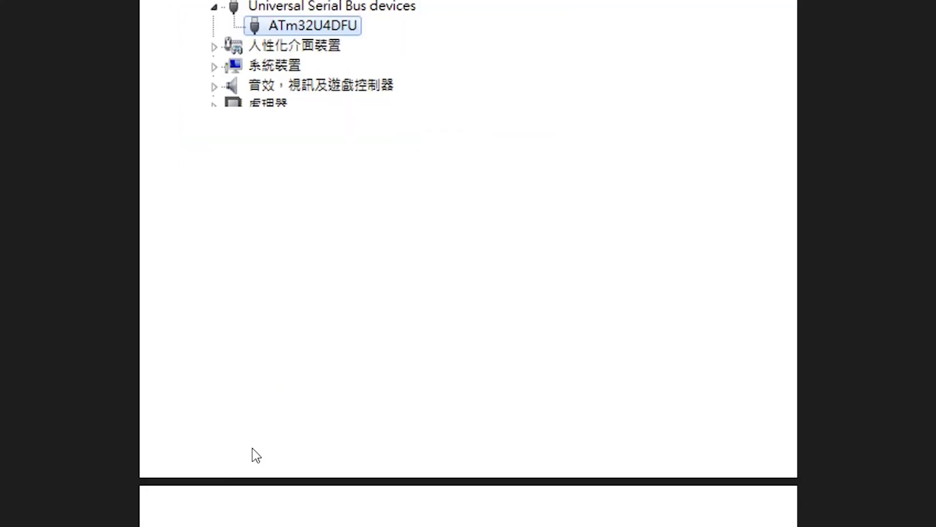
Scroll the PDF tutorial down to Step 4's Keyboard Layout Editor gist link
scroll(252, 450, "down", 3)
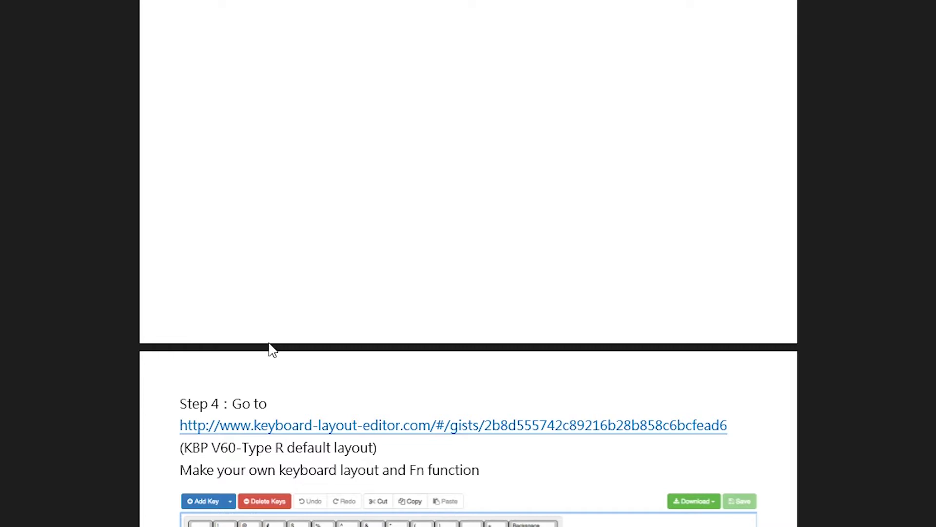
scroll(359, 419, "down", 3)
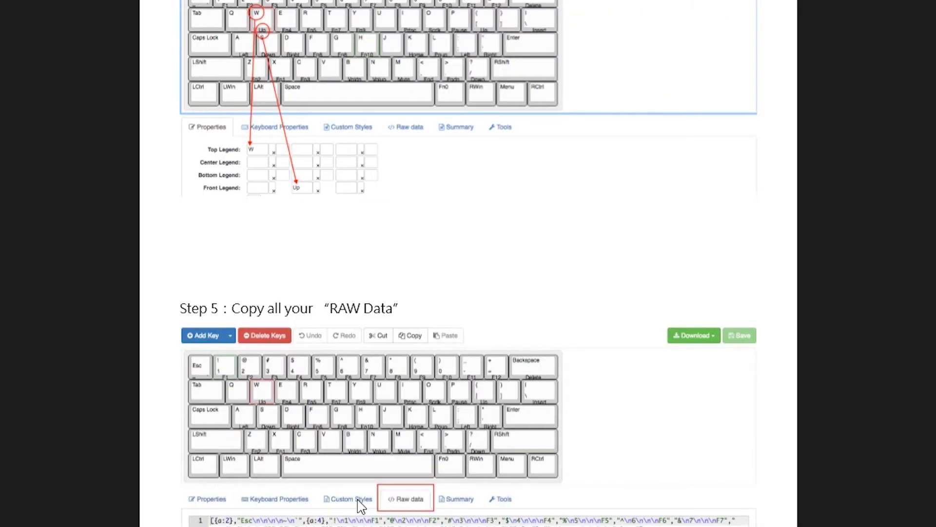
Scroll the PDF through Steps 5–7 on setting up Fantastic60 in Simple layer mode
scroll(360, 505, "down", 5)
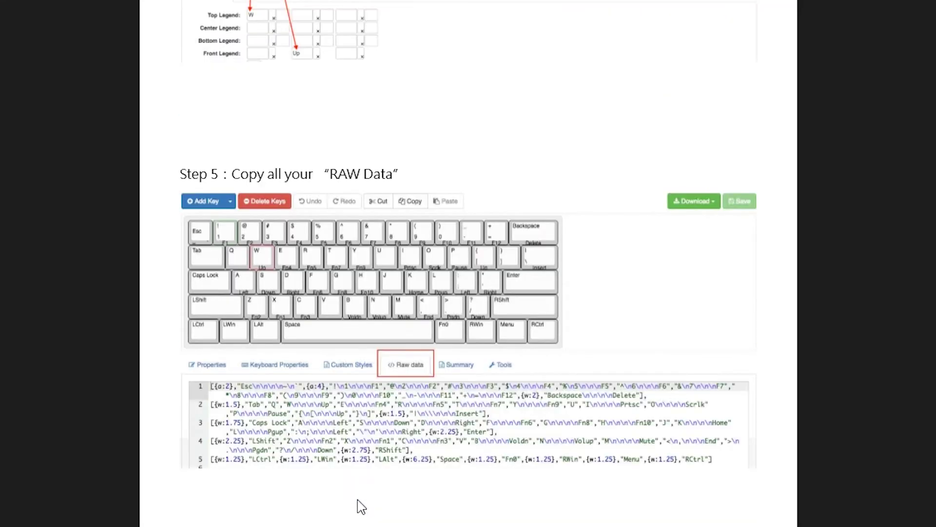
scroll(360, 505, "down", 8)
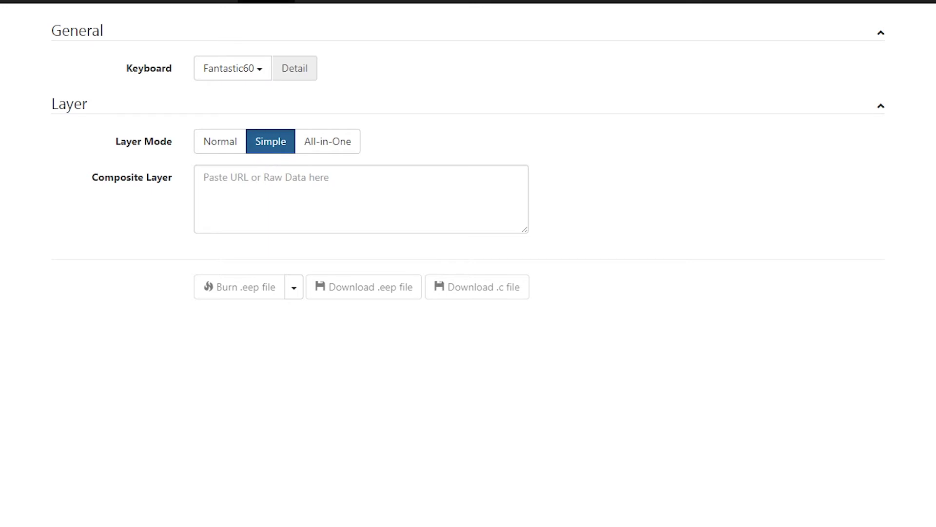
Paste the V60 raw layout data into the Composite Layer box and review Step 8 in the PDF
left_click(243, 199)
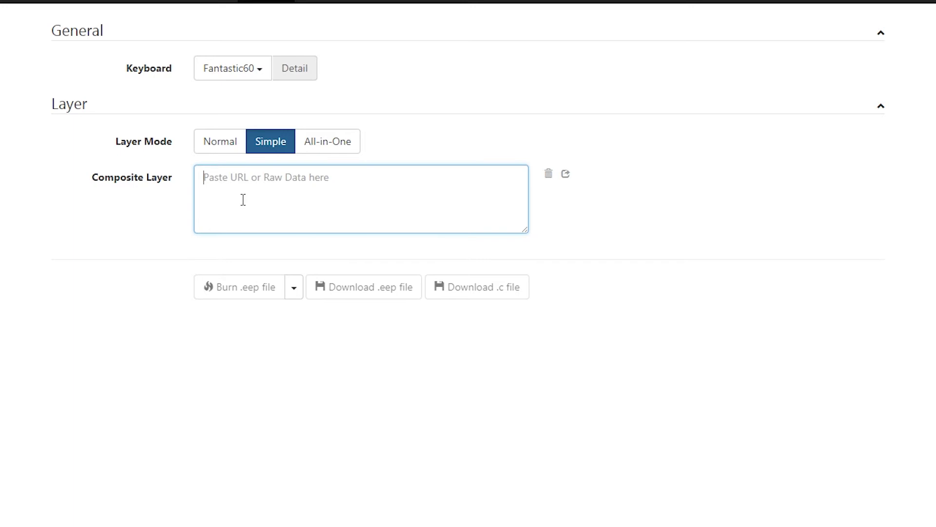
key("ctrl+v")
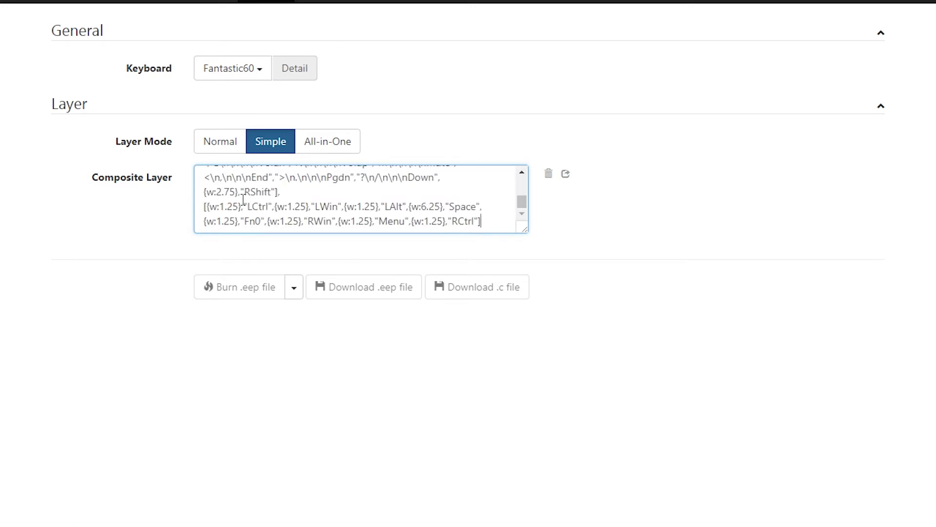
left_click(559, 261)
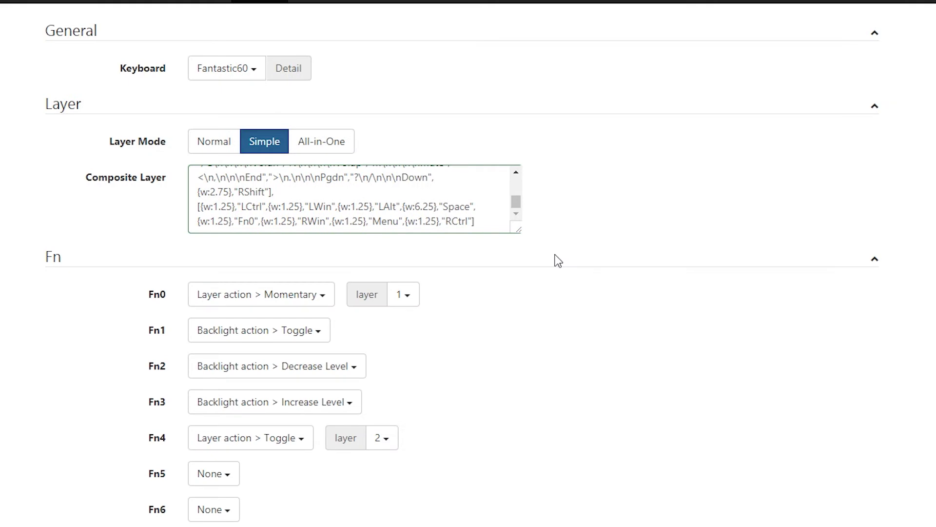
scroll(286, 349, "down", 3)
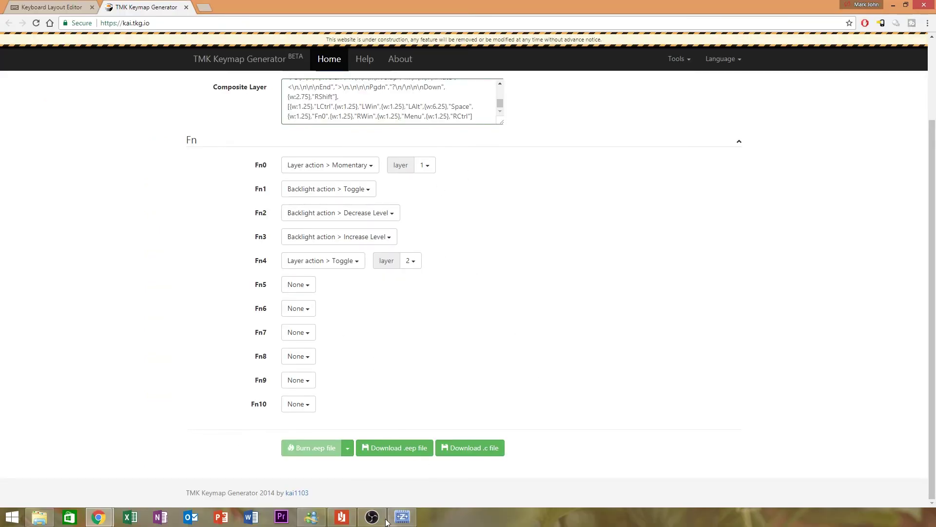
left_click(343, 519)
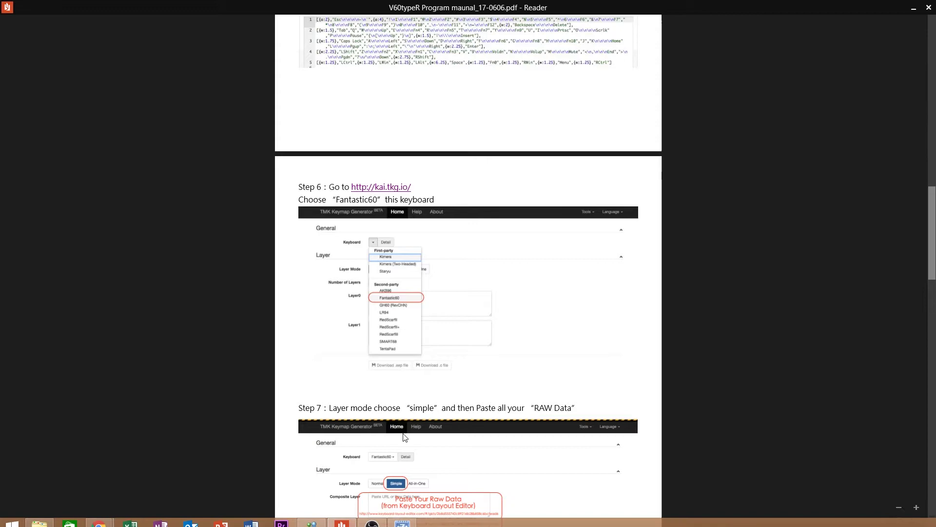
scroll(404, 429, "down", 10)
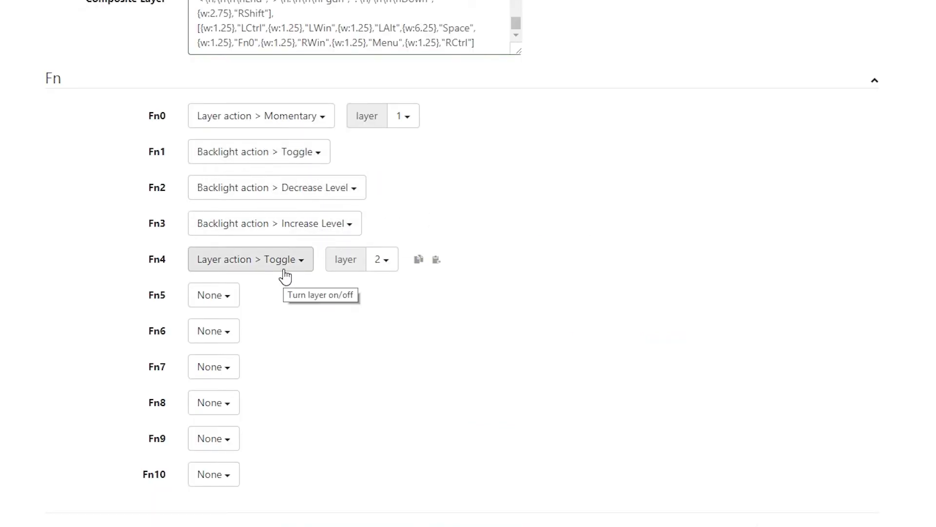
Set Fn4, Fn5, Fn6 and Fn7 to the built-in RGB Toggle function
left_click(260, 267)
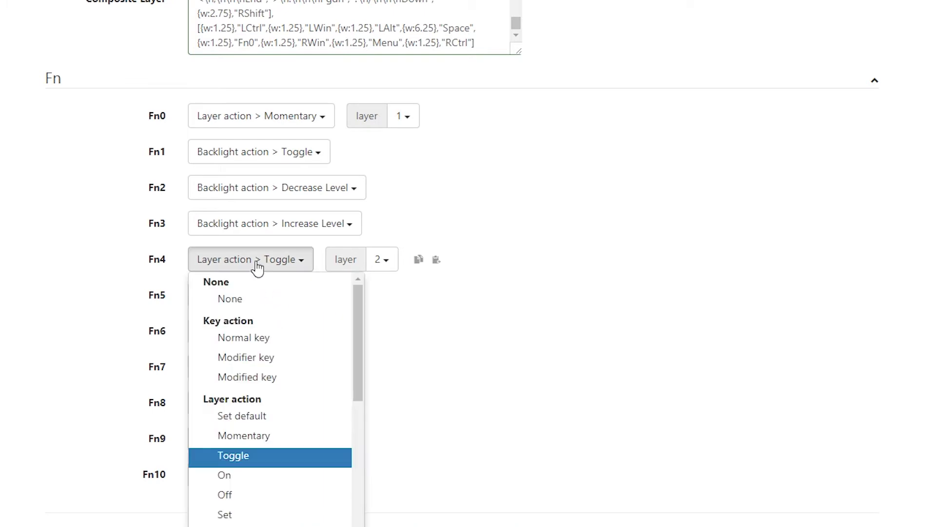
scroll(282, 467, "down", 5)
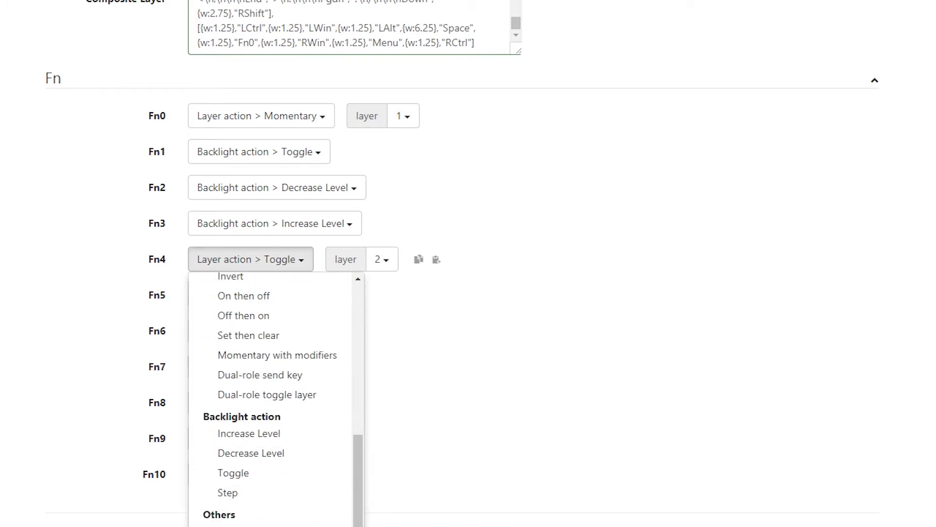
left_click(244, 523)
left_click(219, 297)
scroll(271, 449, "down", 5)
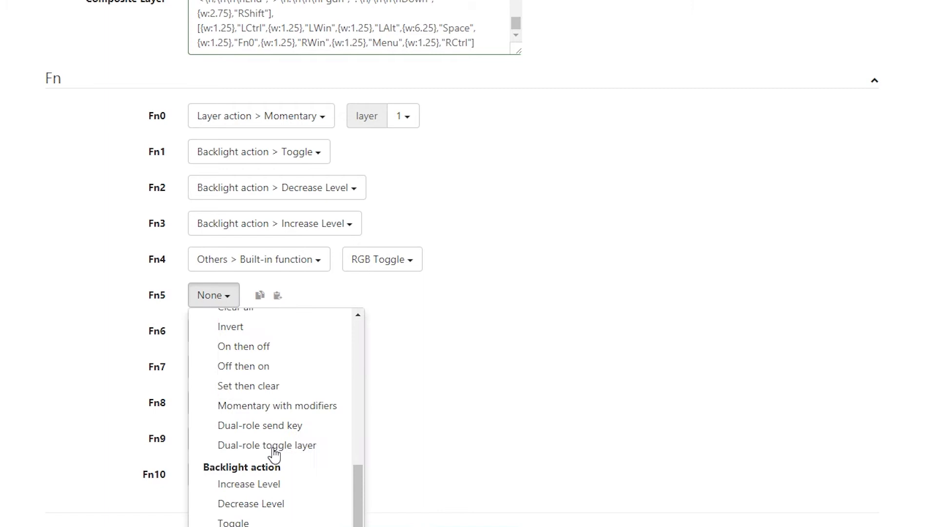
left_click(243, 523)
left_click(216, 337)
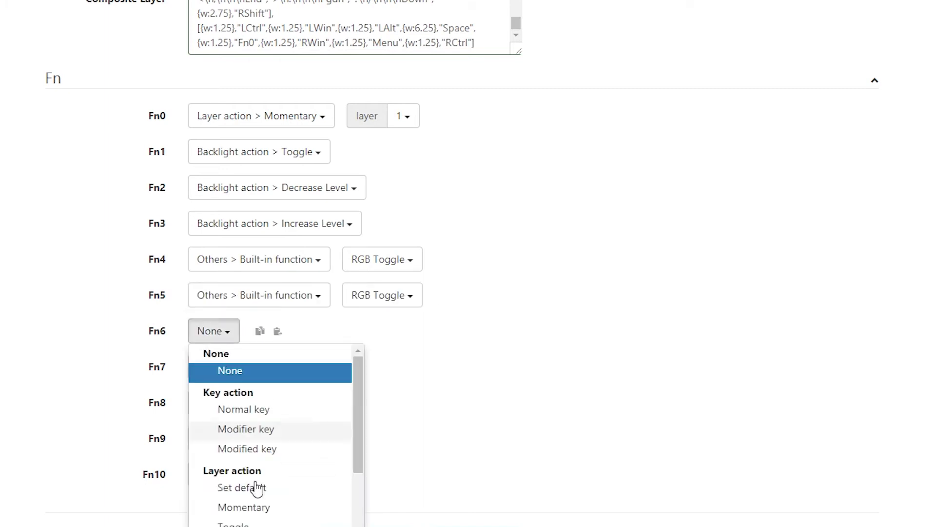
scroll(259, 488, "down", 5)
left_click(244, 523)
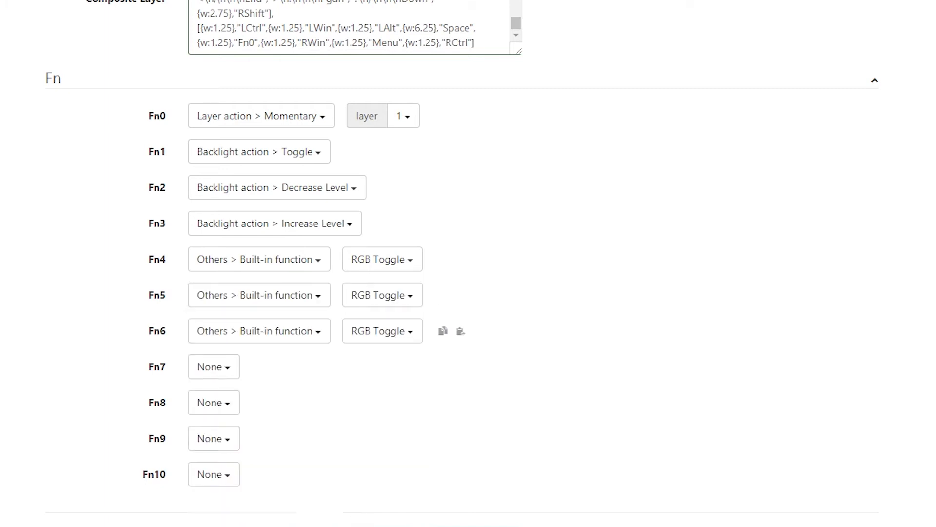
left_click(214, 366)
scroll(265, 488, "down", 5)
scroll(266, 519, "down", 5)
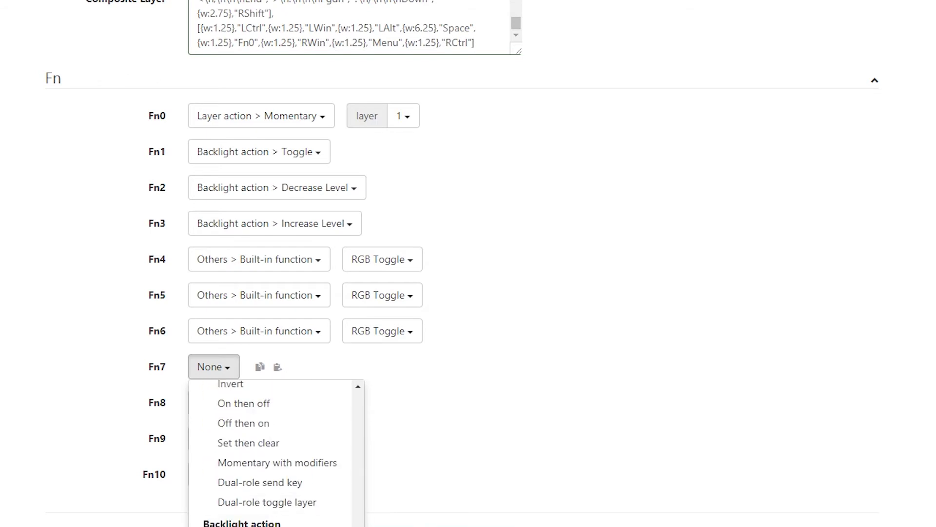
left_click(244, 522)
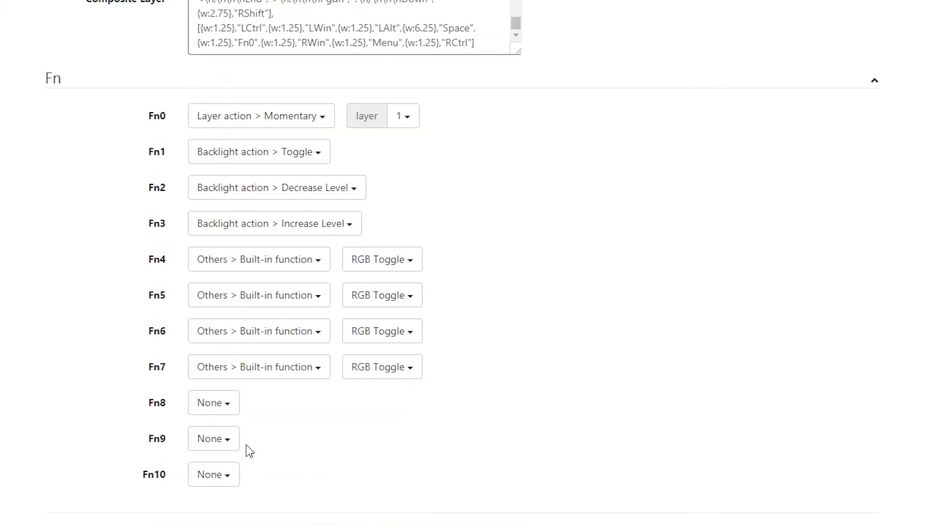
Set Fn8, Fn9 and Fn10 to Others > Built-in function with RGB Toggle
left_click(211, 402)
scroll(257, 507, "down", 5)
scroll(257, 511, "down", 1)
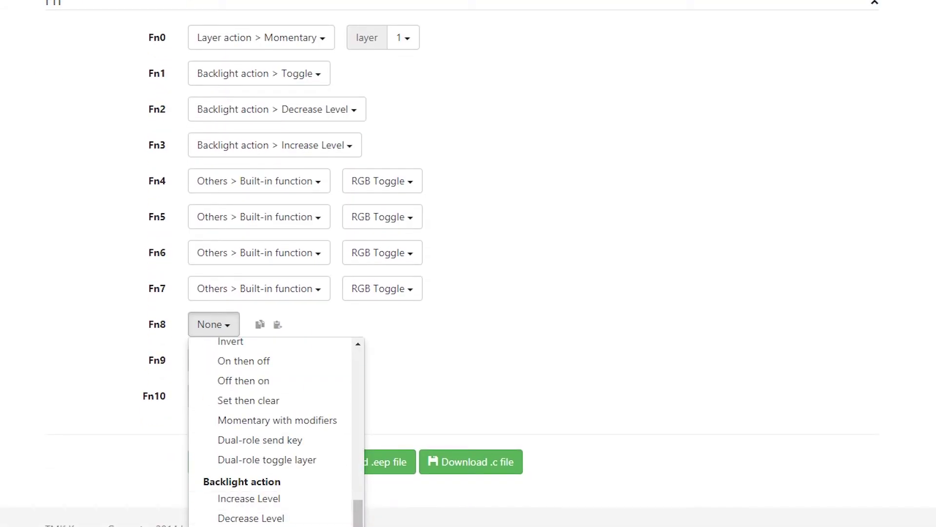
left_click(244, 521)
left_click(224, 439)
scroll(224, 443, "down", 5)
scroll(224, 449, "down", 1)
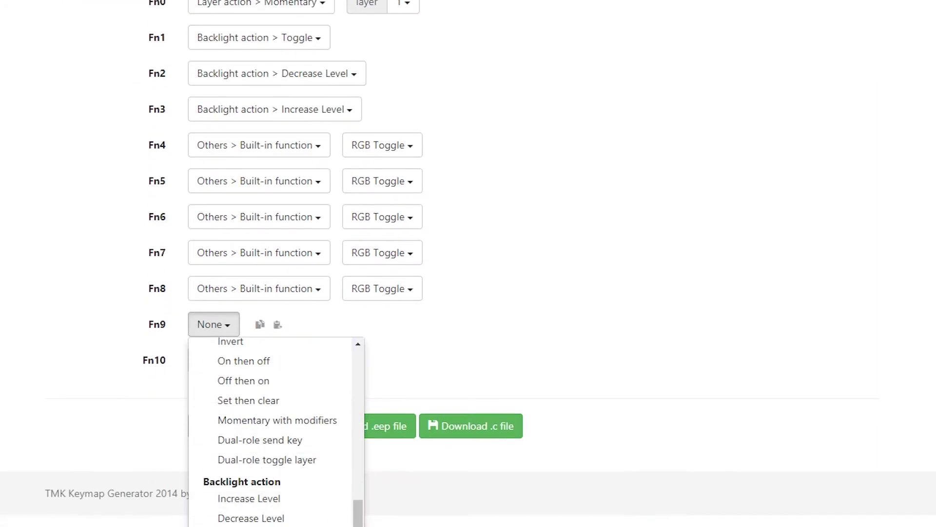
left_click(243, 521)
left_click(224, 481)
scroll(258, 485, "down", 5)
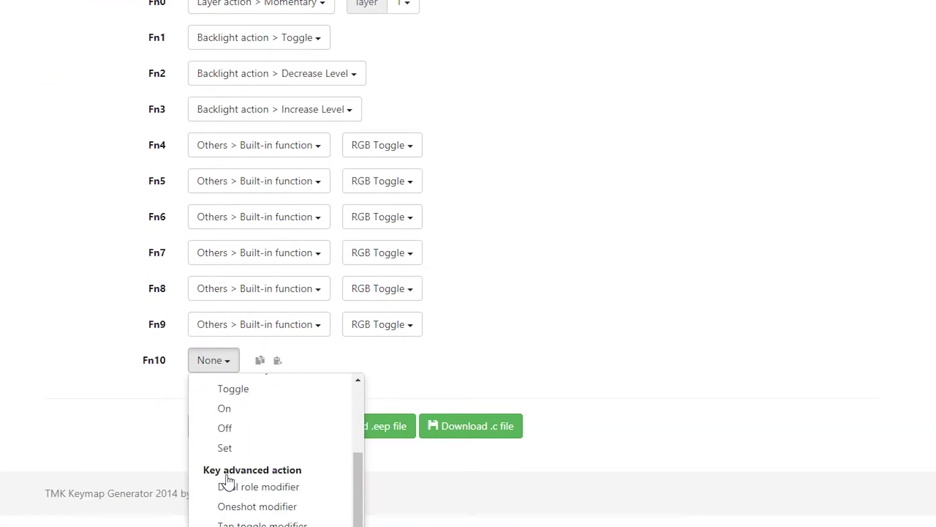
scroll(259, 511, "down", 1)
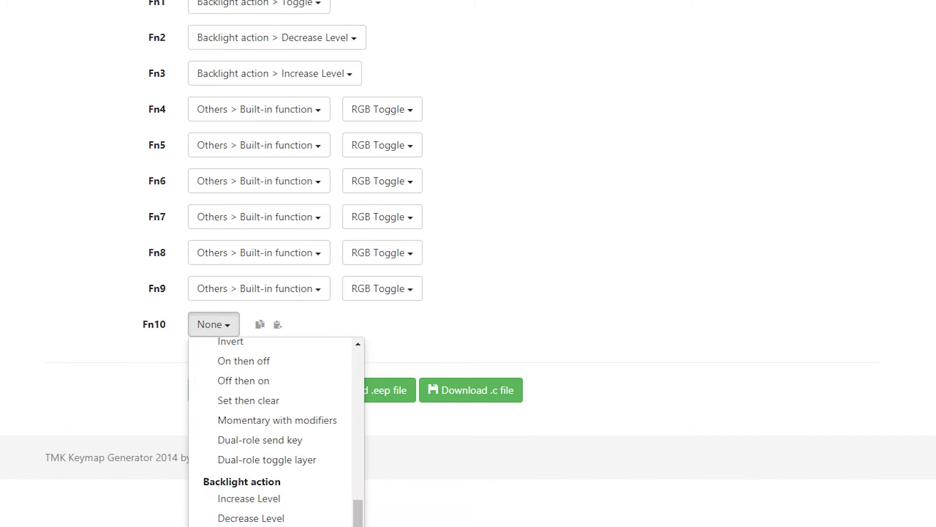
left_click(244, 521)
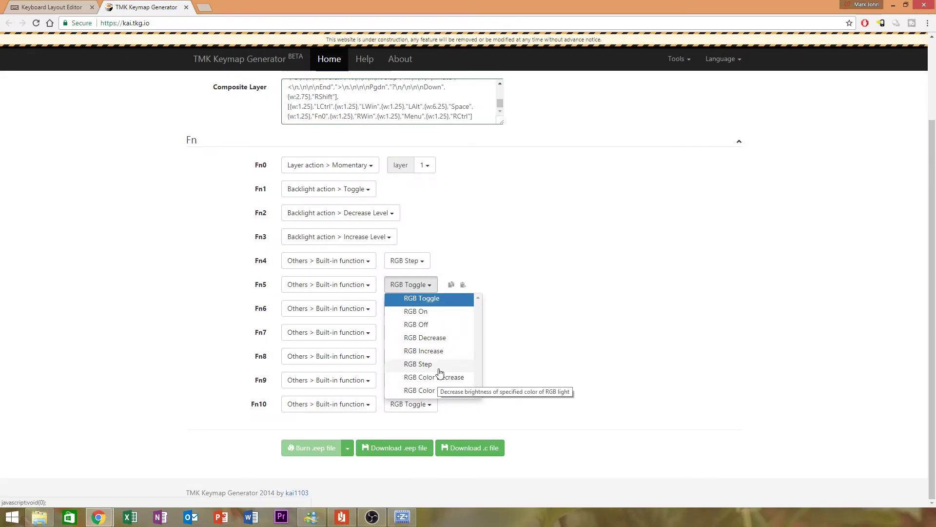
Set Fn5, Fn7, Fn9 to RGB Color Increase and Fn6, Fn8, Fn10 to RGB Color Decrease
left_click(438, 373)
left_click(428, 286)
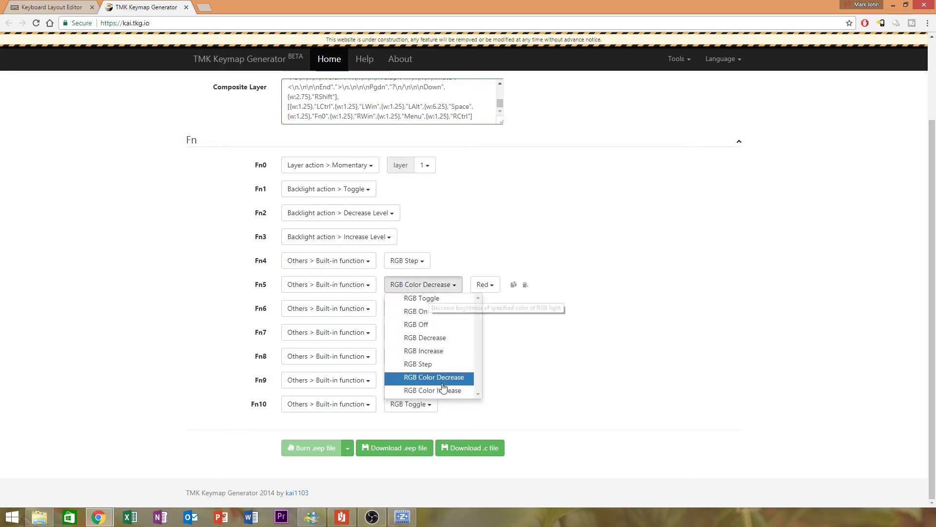
left_click(447, 389)
left_click(423, 306)
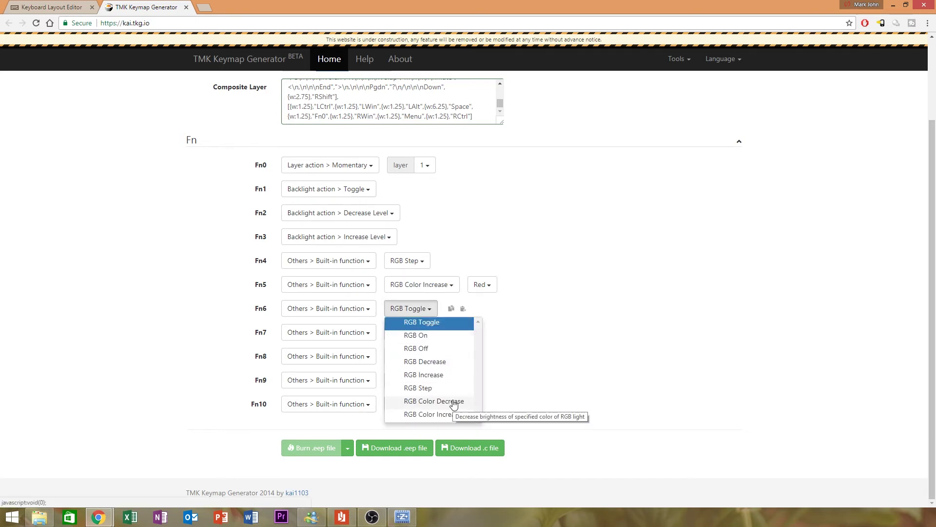
left_click(451, 411)
left_click(417, 335)
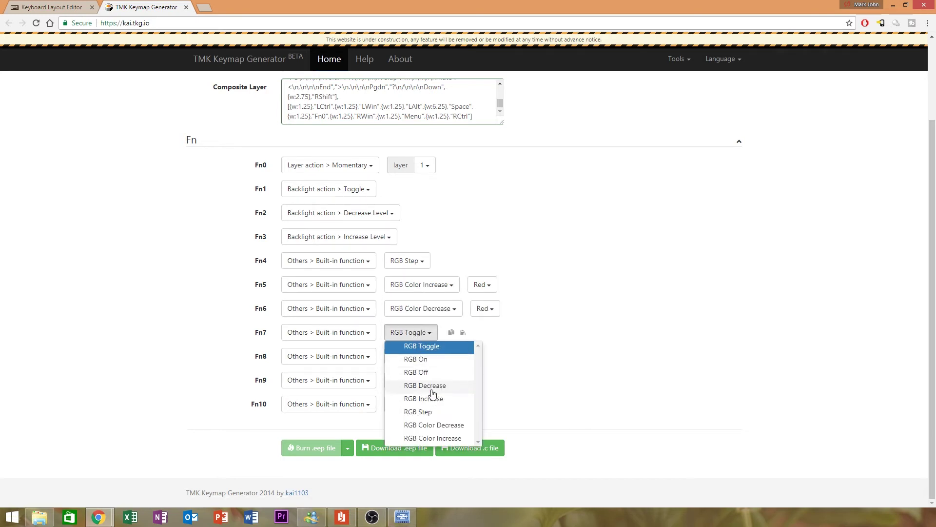
left_click(433, 438)
left_click(418, 359)
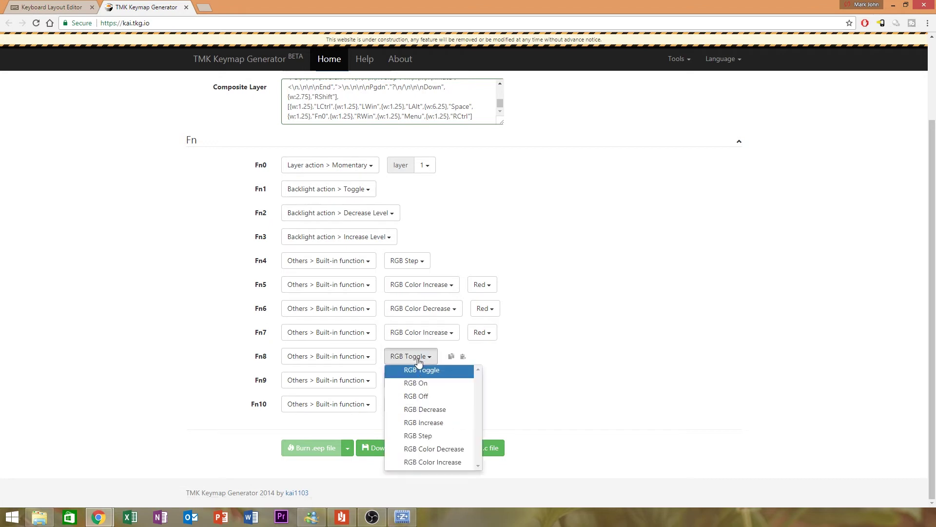
left_click(434, 449)
left_click(418, 380)
left_click(433, 485)
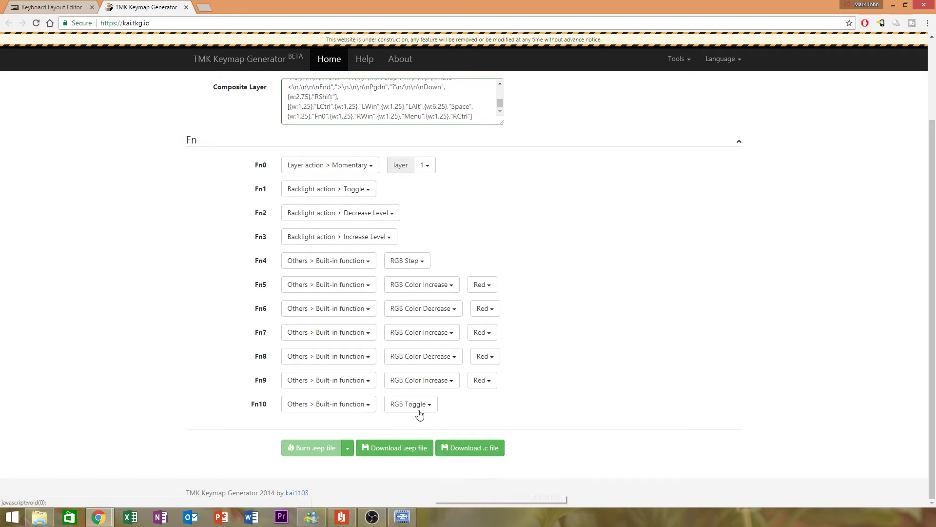
left_click(418, 405)
left_click(434, 485)
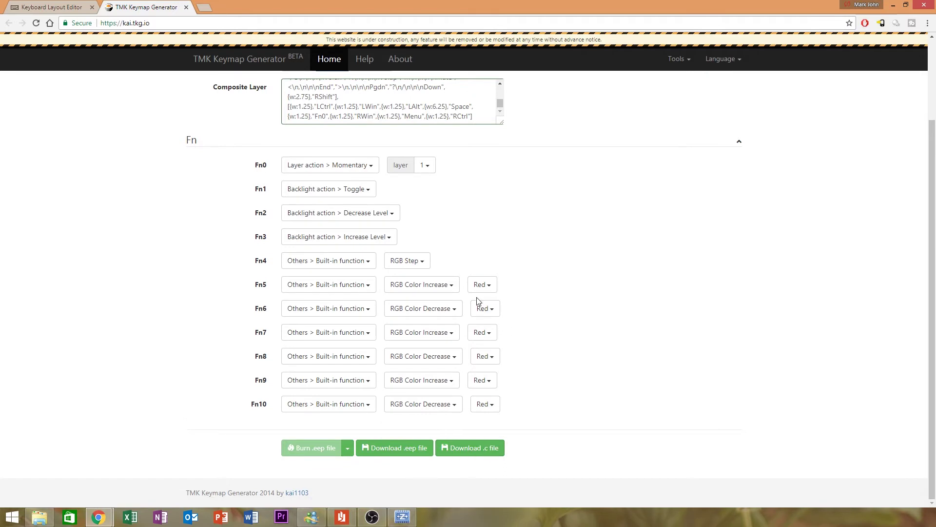
Assign the Green channel to Fn7 and Fn8, and Blue to Fn9 and Fn10
left_click(488, 340)
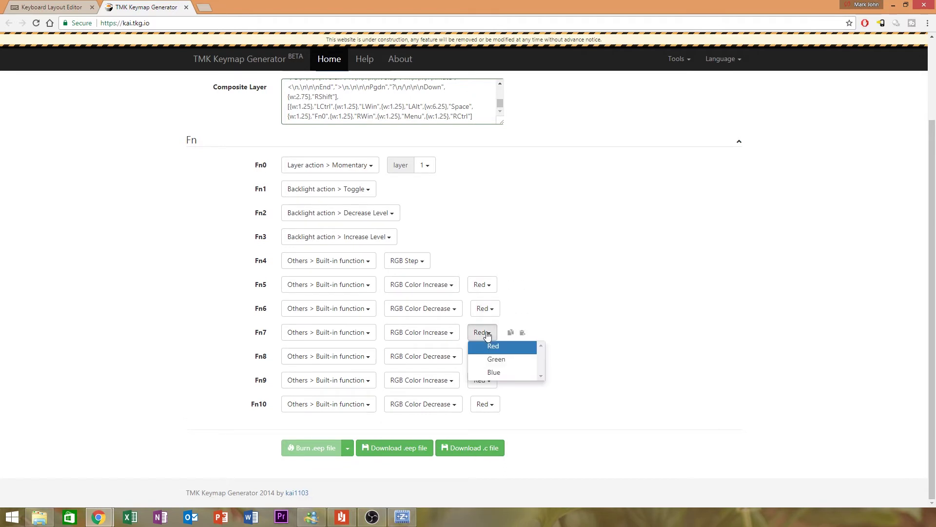
left_click(496, 361)
left_click(491, 360)
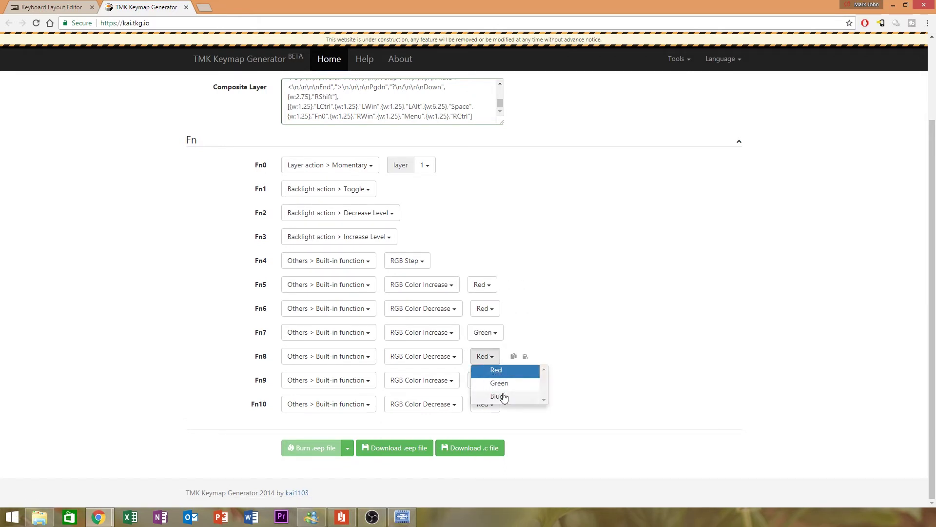
left_click(499, 384)
left_click(479, 383)
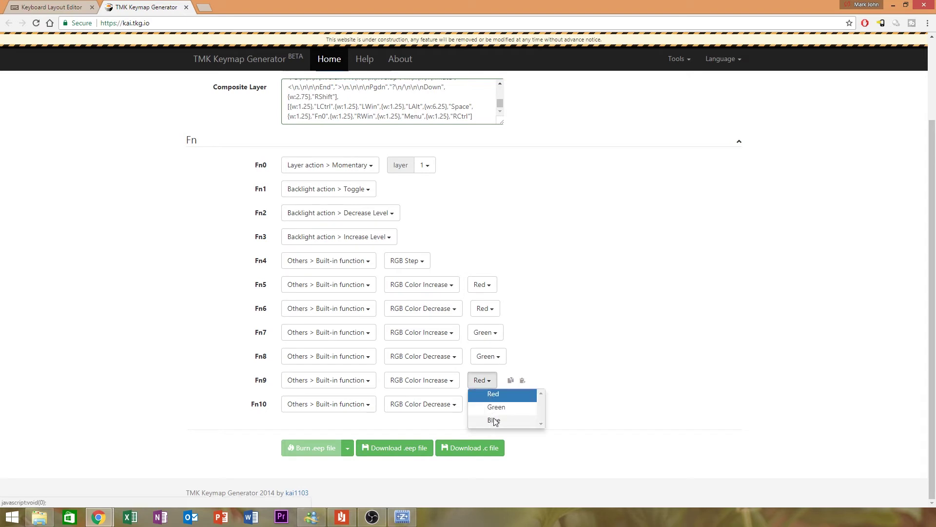
left_click(495, 418)
left_click(482, 405)
left_click(494, 444)
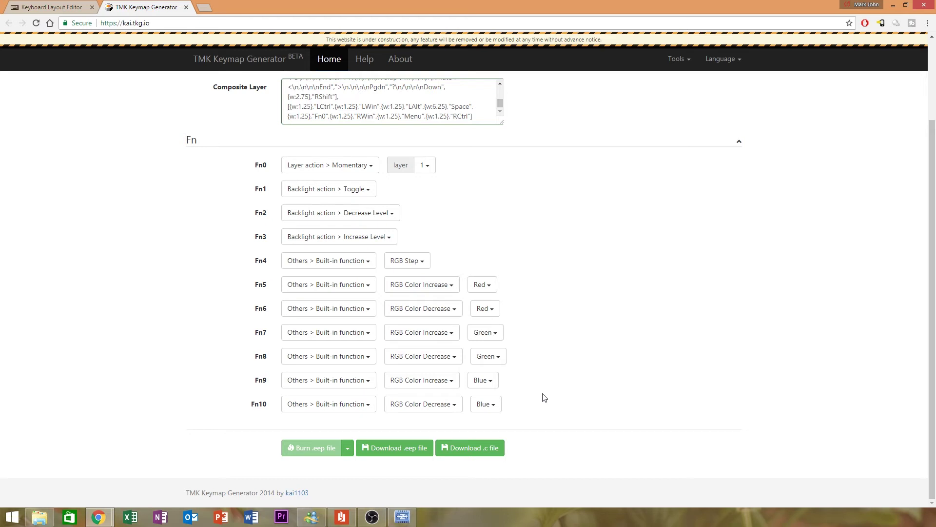
Download the keymap as an .eep file and scroll the PDF to Step 9
left_click(389, 449)
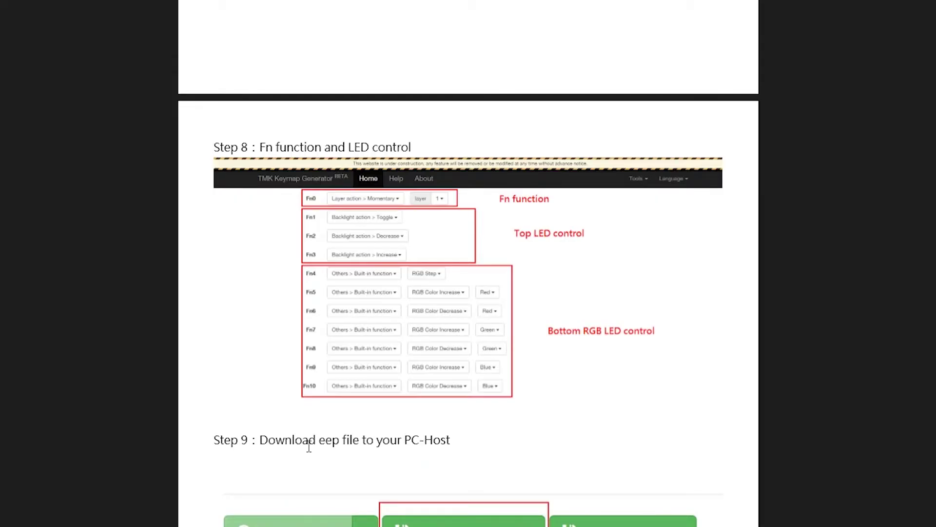
scroll(309, 445, "down", 8)
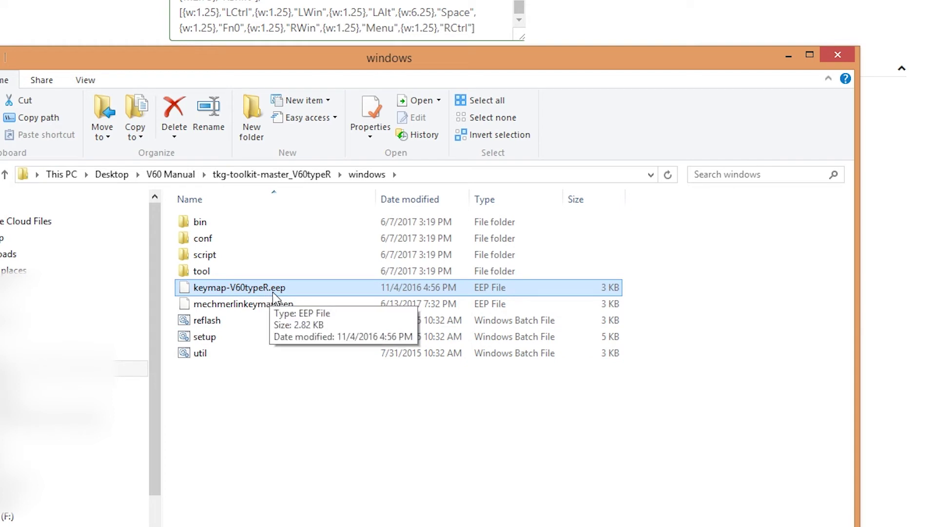
Flash keymap-V60typeR.eep via reflash.bat, confirm with y, and close the console after success
left_click_drag(274, 295, 283, 327)
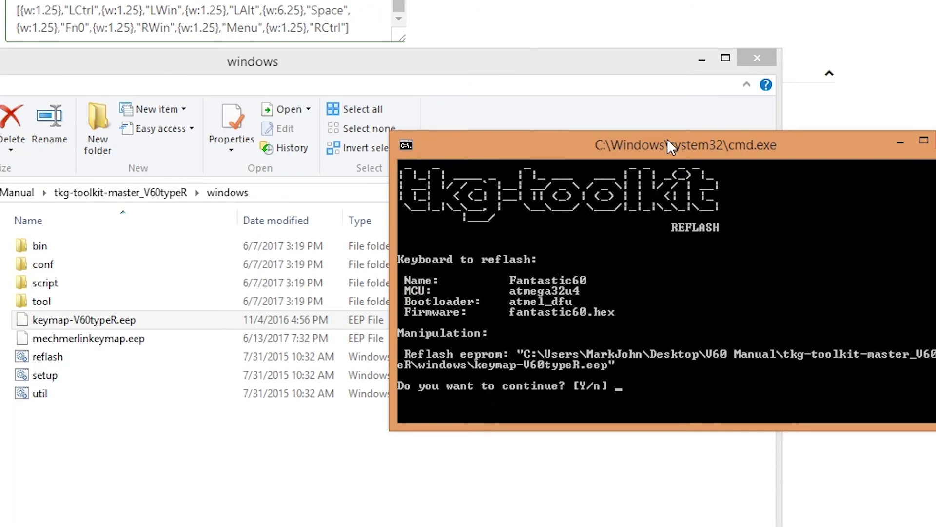
left_click_drag(757, 126, 654, 21)
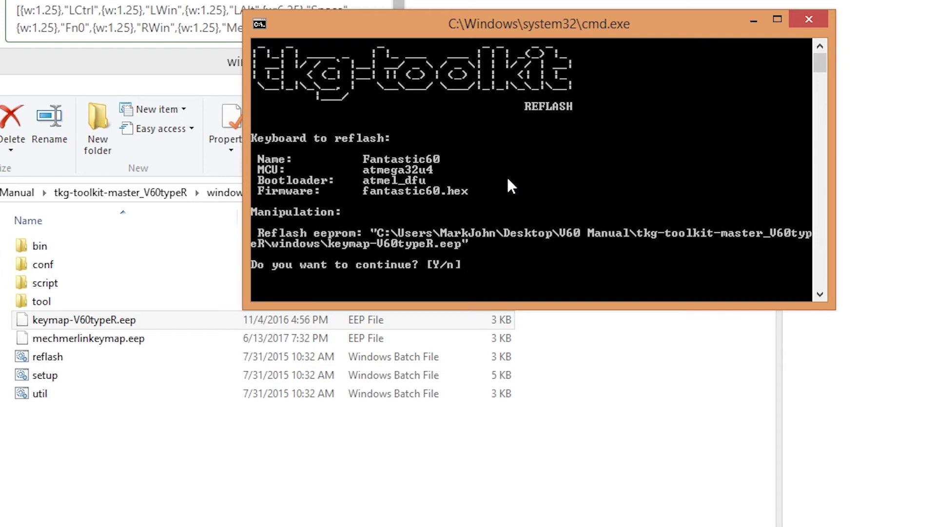
type("y")
key("Return")
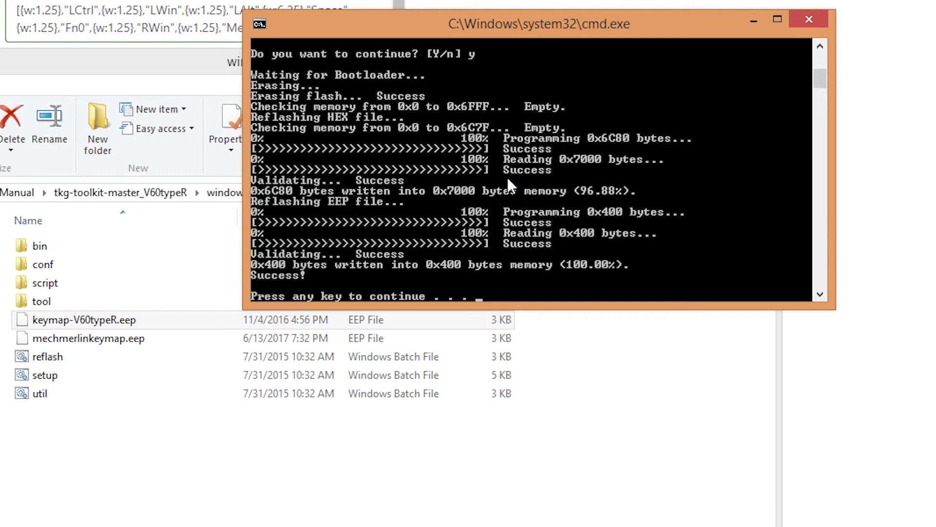
key("Return")
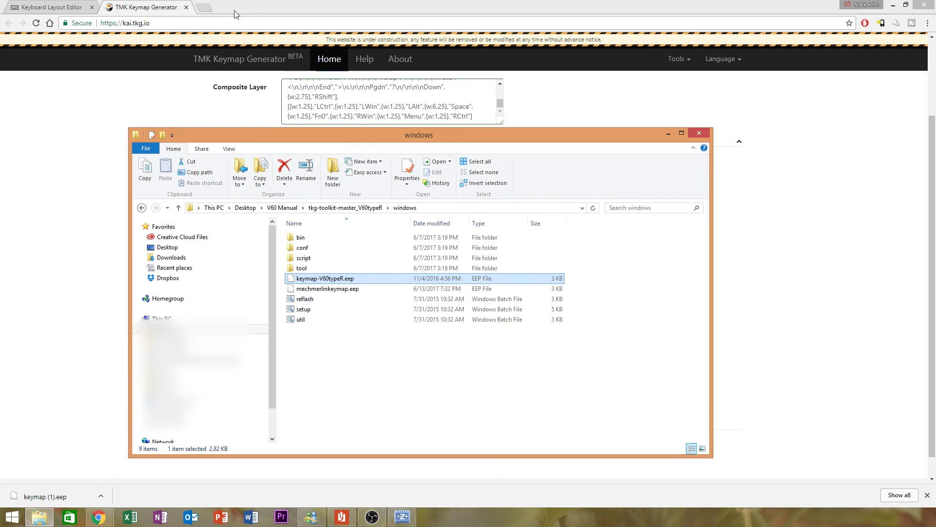
Type a burst of test characters into a new tab, erase the last one, and return to Keyboard Layout Editor
left_click(204, 7)
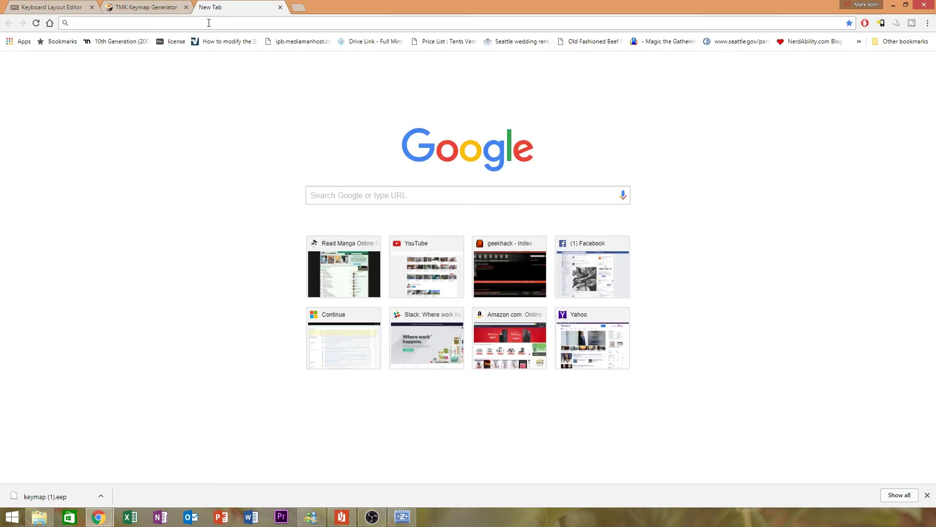
type("sdakl;fjasd;lfjksdaffaasdklfeiofa")
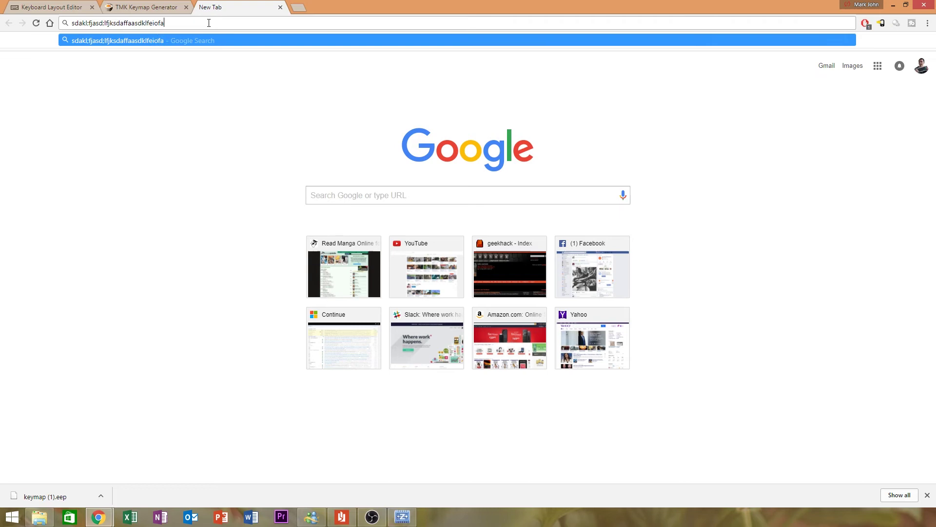
type("sdkl;fasifeasdfsdlk")
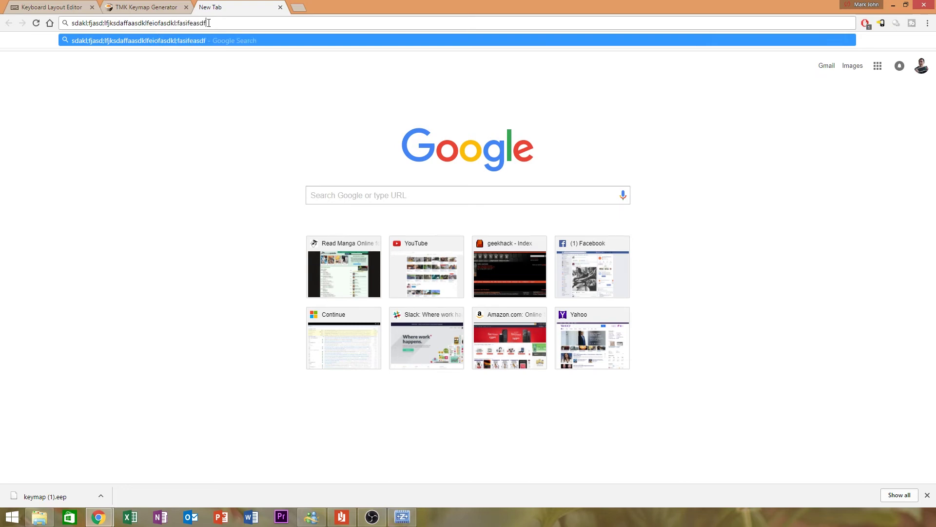
key("BackSpace")
key("BackSpace")
key("BackSpace")
key("BackSpace")
key("BackSpace")
key("BackSpace")
key("BackSpace")
key("BackSpace")
key("BackSpace")
key("BackSpace")
key("BackSpace")
key("BackSpace")
key("BackSpace")
key("BackSpace")
key("BackSpace")
key("BackSpace")
key("BackSpace")
key("BackSpace")
key("BackSpace")
key("BackSpace")
key("BackSpace")
key("BackSpace")
key("BackSpace")
key("BackSpace")
key("BackSpace")
key("BackSpace")
key("BackSpace")
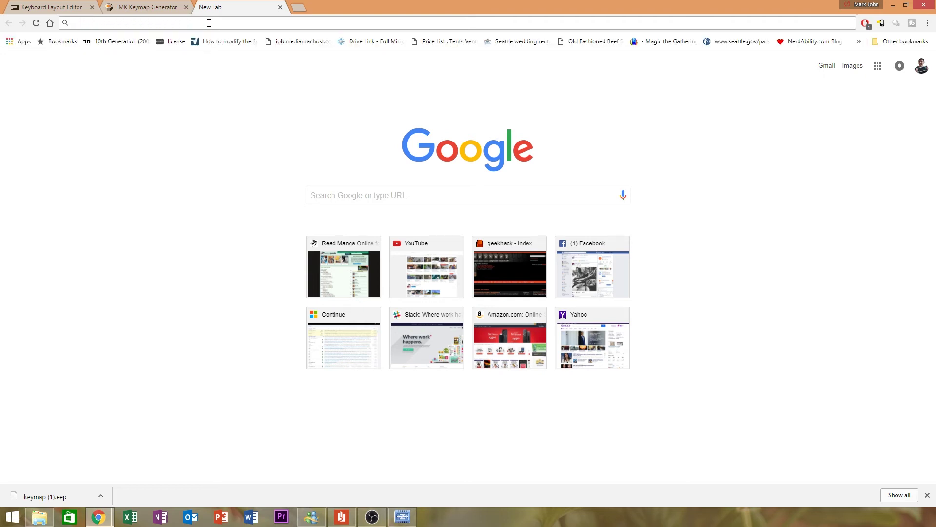
key("ctrl+Tab")
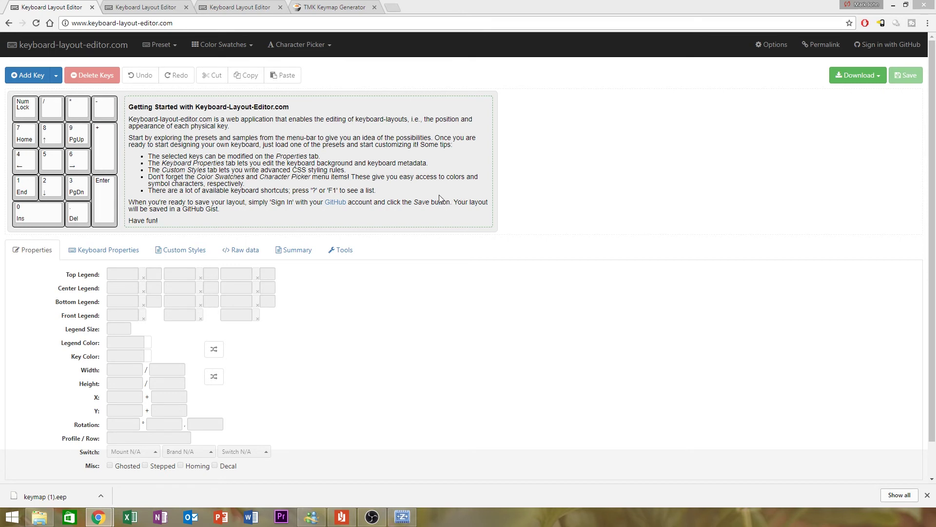
Load the Default 60% preset and replace its raw data with the pasted base-layer layout JSON
left_click(165, 45)
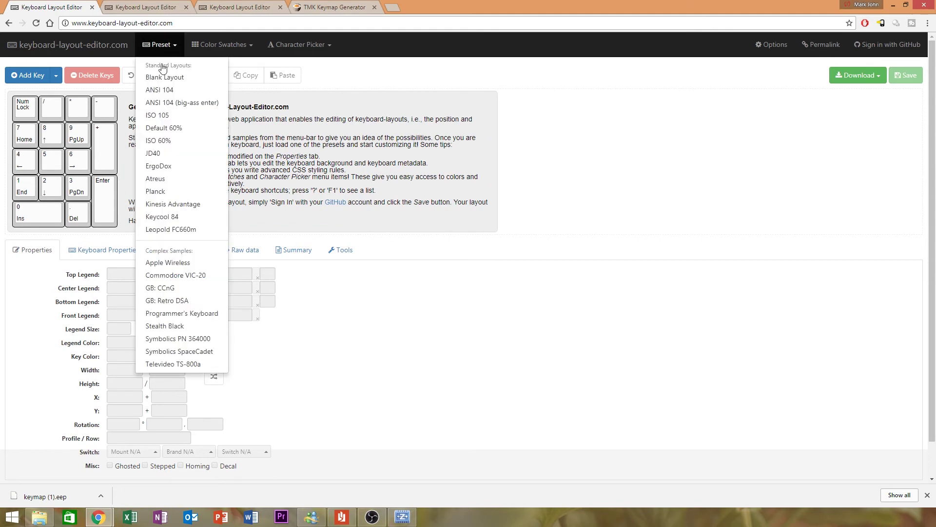
left_click(181, 130)
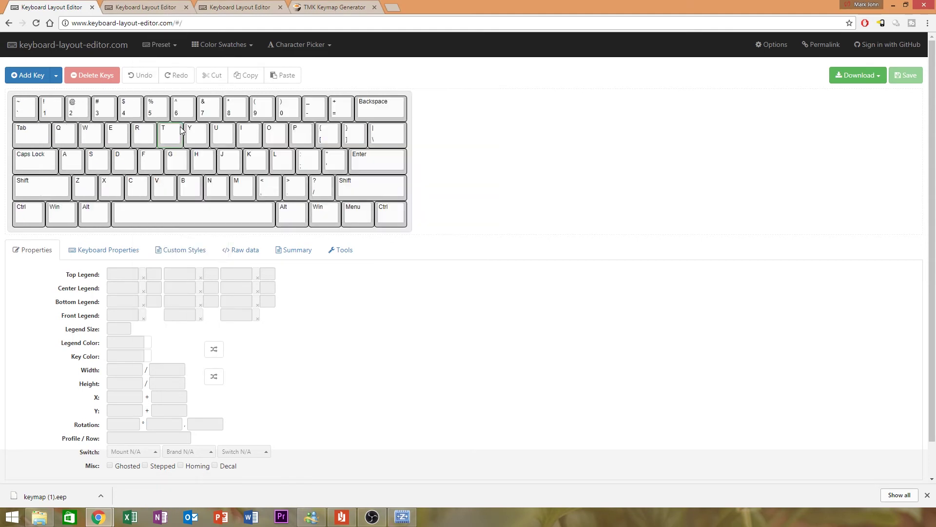
scroll(324, 366, "down", 1)
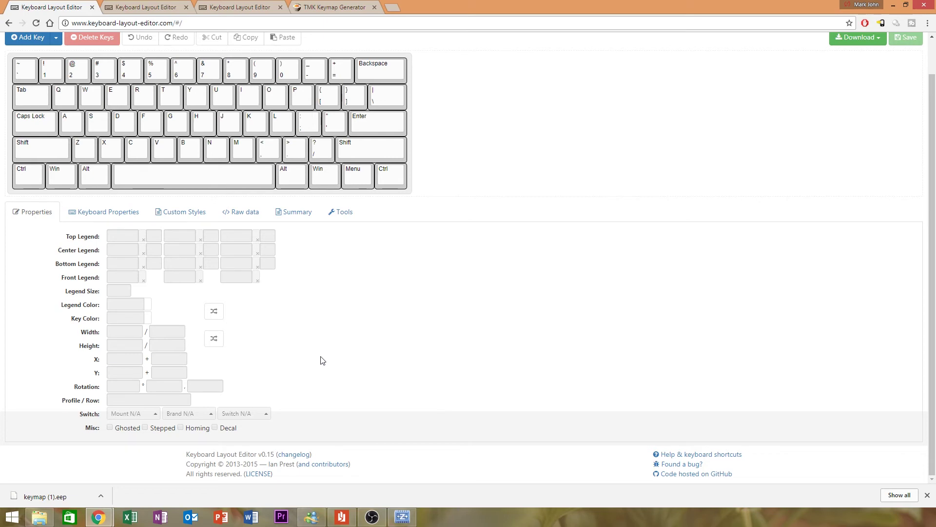
left_click(243, 216)
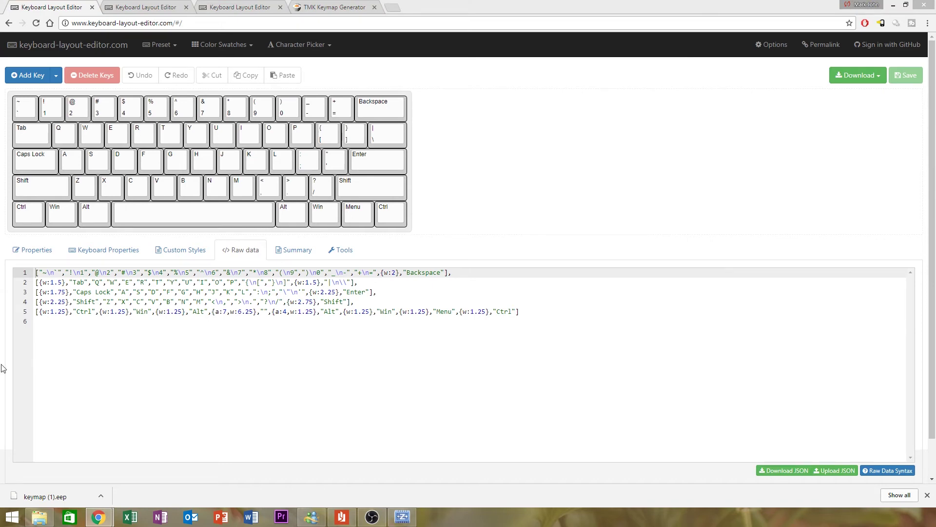
left_click(550, 319)
key("ctrl+a")
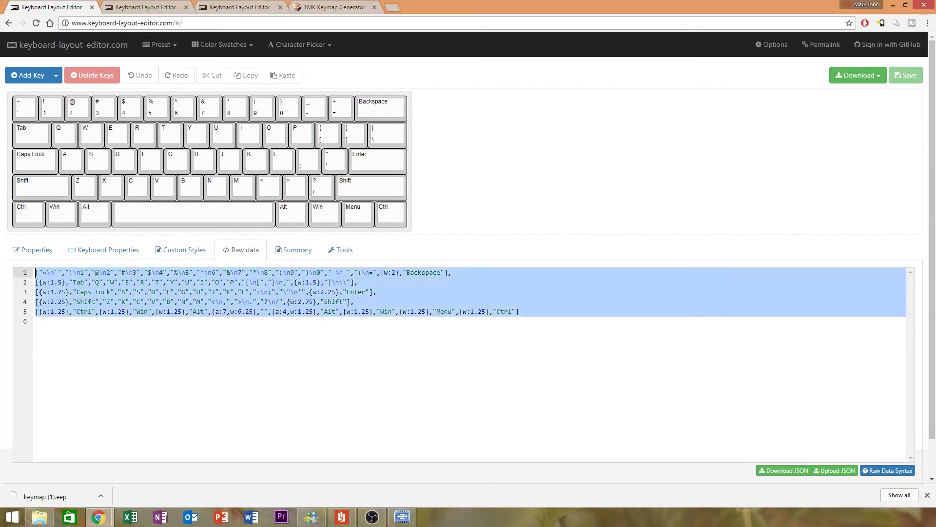
key("Delete")
type("[\"Esc\",\"!\\n1\",\"@\\n2\",\"#\\n3\",\"$\\n4\",\"%\\n5\",\"^\\n6\",\"&\\n7\",\"*\\n8\",\"(\\n9\",\")\\n0\",\"_\\n-\",\"+\\n=\",{w:2},\"Backspace\"], [{w:1.5},\"Tab\",\"Q\",\"W\",\"E\",\"R\",\"T\",\"Y\",\"U\",\"I\",\"O\",\"P\",\"{\\n[\",\"}\\n]\",{w:1.5},\"|\\n\\\\\"], [{w:1.75},\"LCtrl\",\"A\",\"S\",\"D\",\"F\",\"G\",\"H\",\"J\",\"K\",\"L\",\":\\n;\",\"\\\"\\n'\",{w:2.25},\"Enter\"], [{w:2.25},\"LShift\",\"Z\",\"X\",\"C\",\"V\",\"B\",\"N\",\"M\",\"<\\n,\",\">\\n.\",\"?\\n/\",{w:2.75},\"RShift\"], [{w:1.25},\"LCtrl\",{w:1.25},\"LWin\",{w:1.25},\"LAlt\",{w:6.25},\"Space\",{w:1.25},\"Fn0\",{w:1.25},\"RWin\",{w:1.25},\"Menu\",{w:1.25},\"RCtrl\"]")
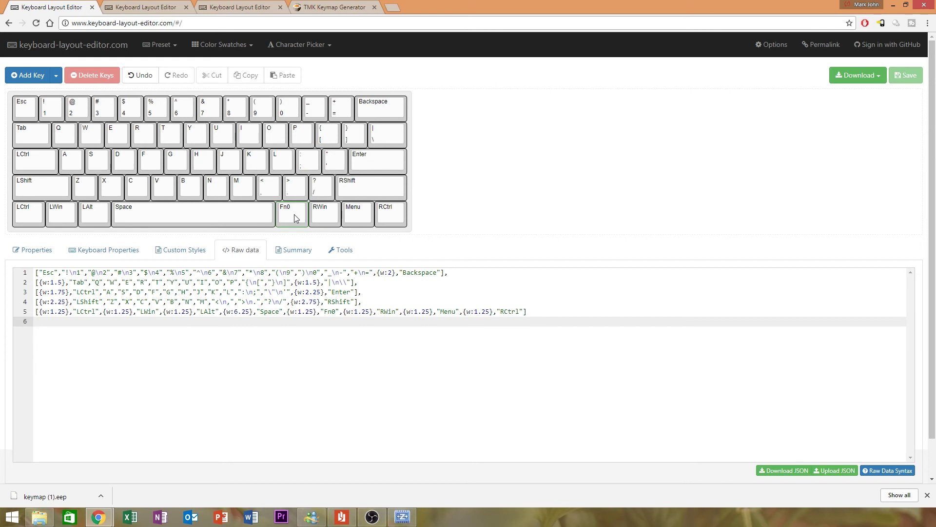
Replace the third tab's default numpad raw data with the pasted function-layer JSON
left_click(224, 8)
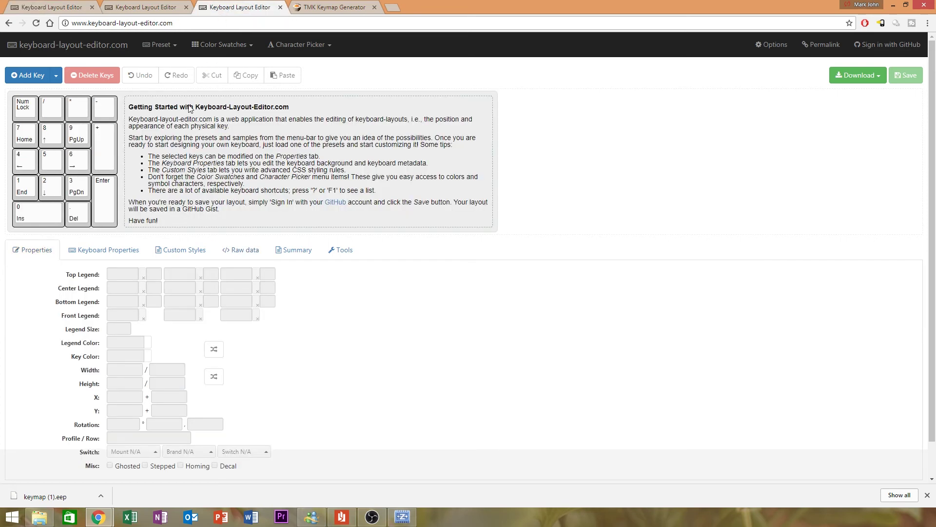
left_click(241, 260)
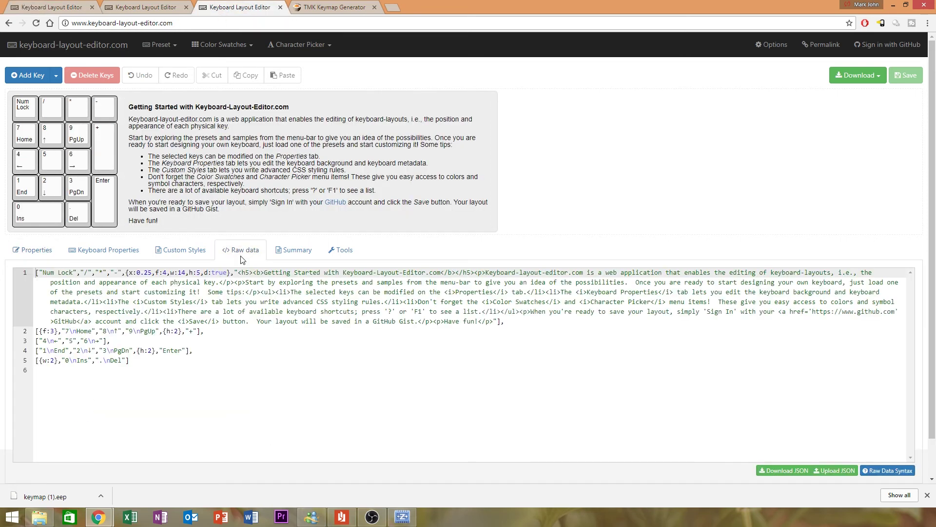
key("ctrl+a")
key("Delete")
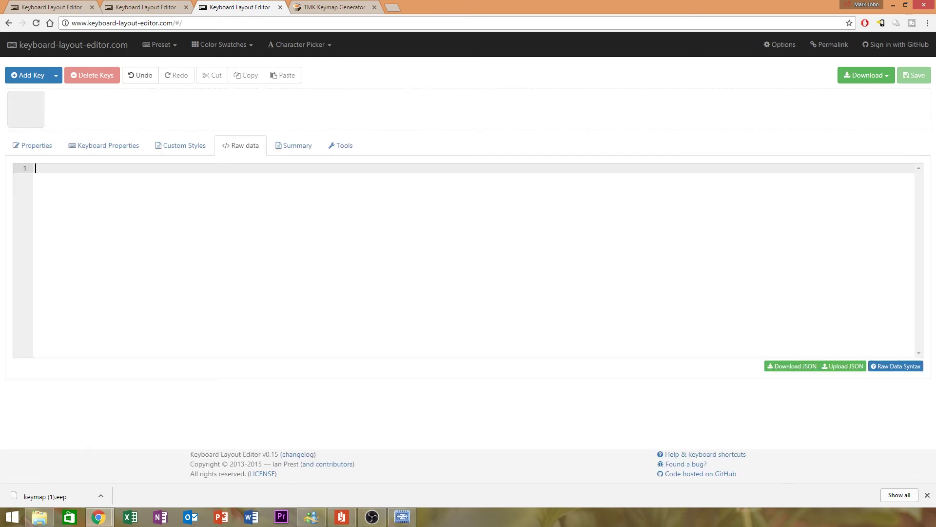
left_click(93, 166)
type("[\"~\\n`\",\"F1\",\"F2\",\"F3\",\"F4\",\"F5\",\"F6\",\"F7\",\"F8\",\"F9\",\"F10\",\"F11\",\"F12\",{w:2},\"Delete\"], [{a:7,w:1.5},\"\",\"\",{a:4},\"Up\",\"Fn4\",\"Fn5\",\"Fn7\",\"Fn9\",{a:7},\"\",{a:4},\"Prtsc\",\"Scrlk\",\"Pause\\nBreak\",\"Up\",{a:7},\"\",{a:4,w:1.5},\"Insert\"], [{a:7,w:1.75},\"\",{a:4},\"Left\",\"Down\",\"Right\",\"Fn6\",\"Fn8\",\"Fn10\",{a:7},\"\",{a:4},\"Home\",\"Pgup\",\"Left\",\"Right\",{a:7,w:2.25},\"\"], [{w:2.25},\"\",{a:4},\"Fn2\",\"Fn1\",\"Fn3\",{a:7},\"\",{a:4},\"Voldn\",\"Volup\",\"Mute\",\"End\",\"Pgdn\",\"Down\",{a:7,w:2.75},\"\"], [{w:1.25},\"\",{w:1.25},\"\",{w:1.25},\"\",{a:4,w:6.25},\"Fn11\",{a:7,w:1.25},\"\",{w:1.25},\"\",{w:1.25},\"\",{w:1.25},\"\"]")
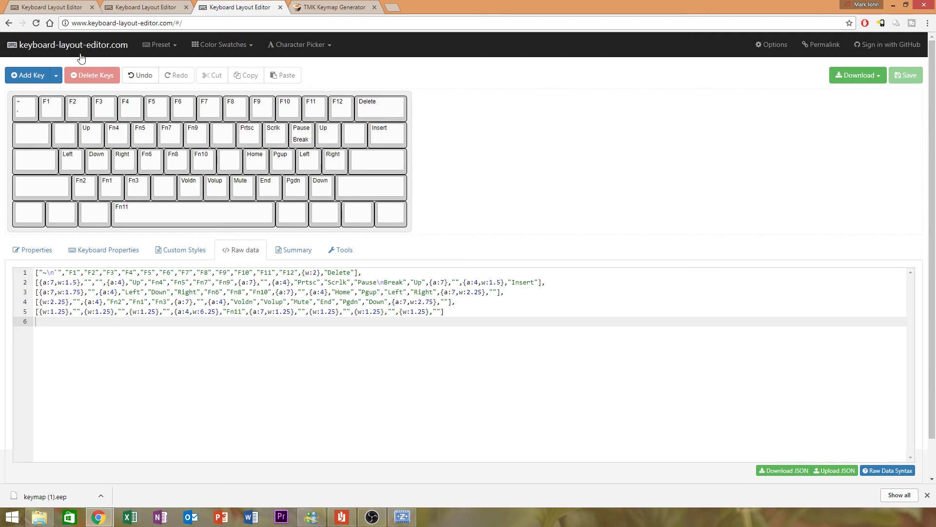
Compare the standard and arrow-key layouts in the other tabs, then return to TMK Keymap Generator
left_click(44, 7)
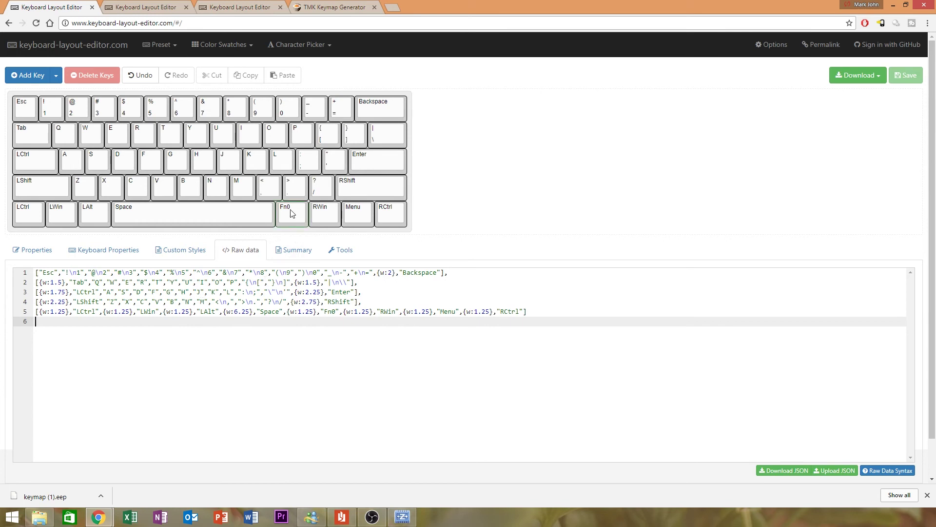
left_click(218, 7)
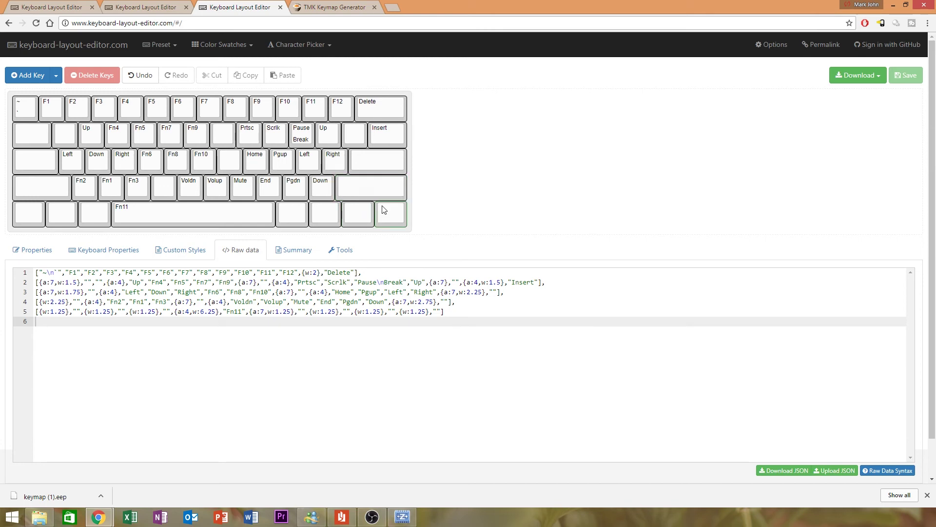
left_click(315, 7)
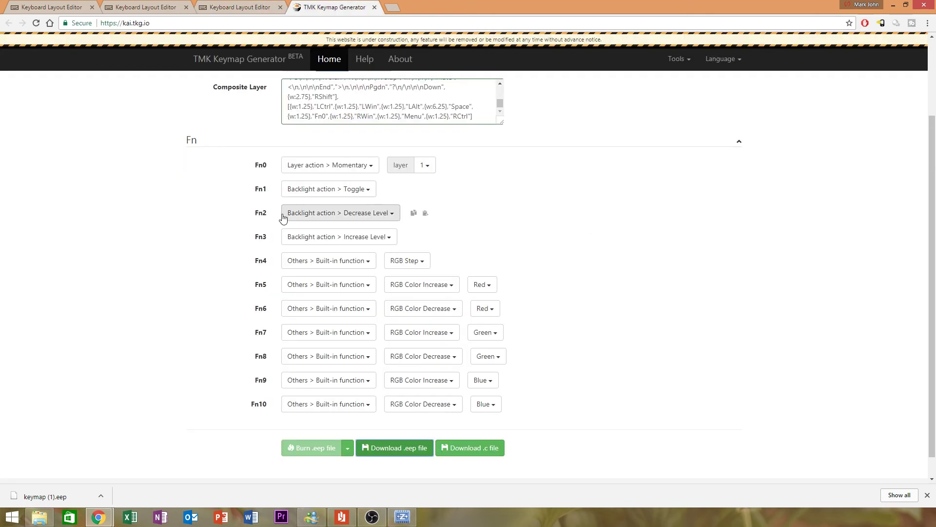
left_click(130, 6)
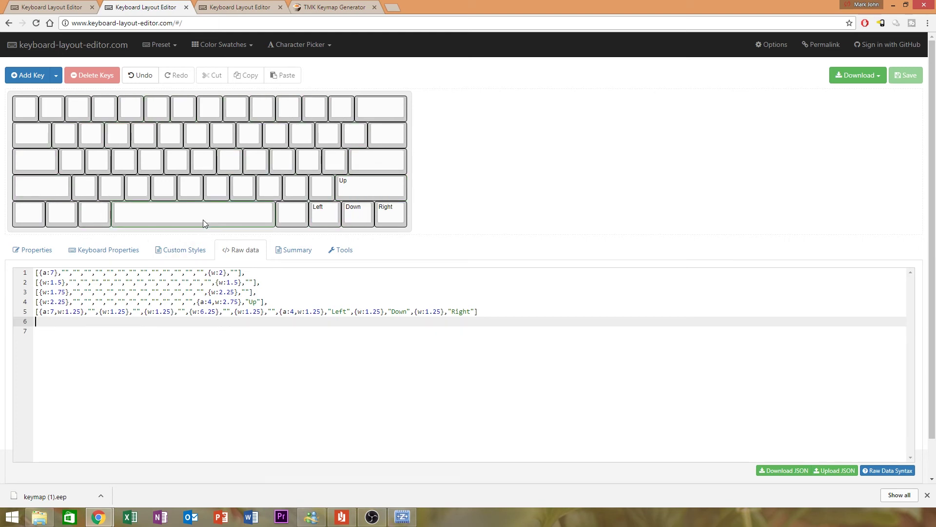
key("ctrl+Tab")
key("ctrl+Tab")
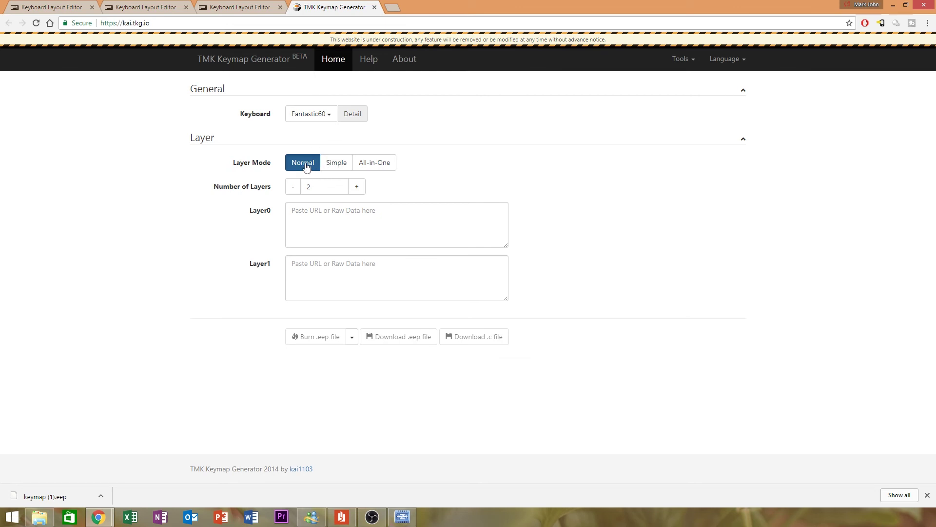
Raise the layer count to 3 and paste standard, function and arrow-key data into Layer0, Layer1 and Layer2
left_click(355, 191)
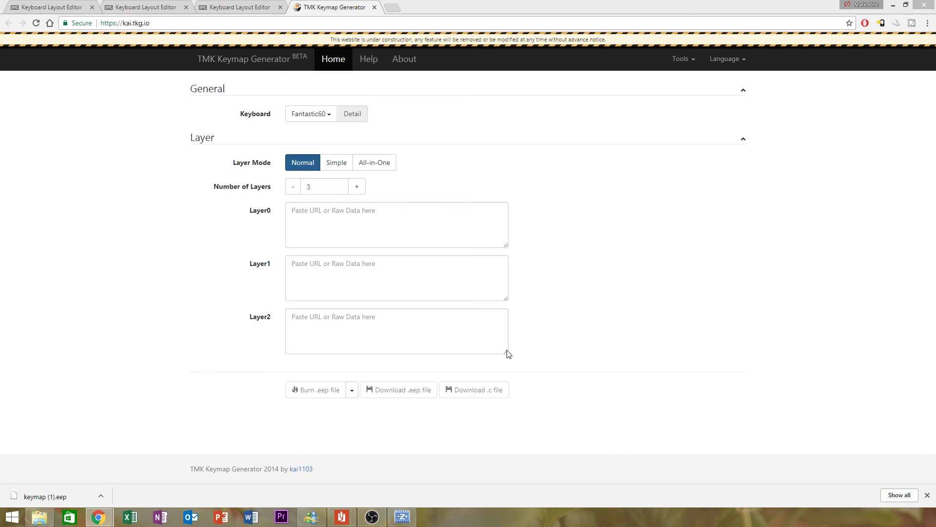
left_click(326, 216)
key("ctrl+v")
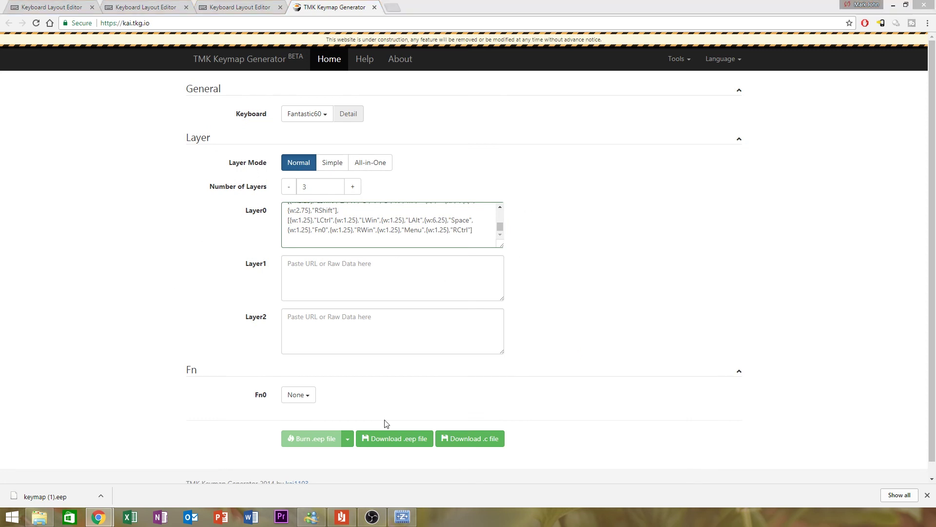
left_click(327, 267)
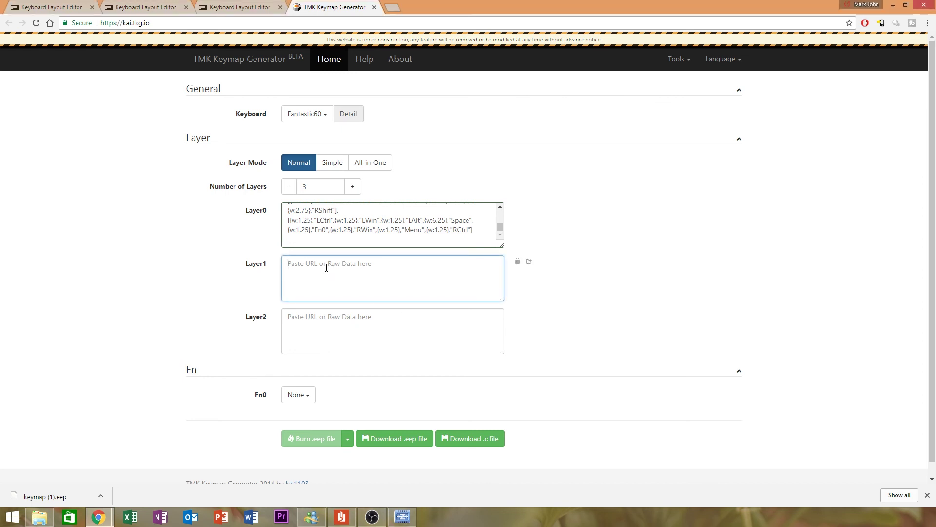
key("ctrl+v")
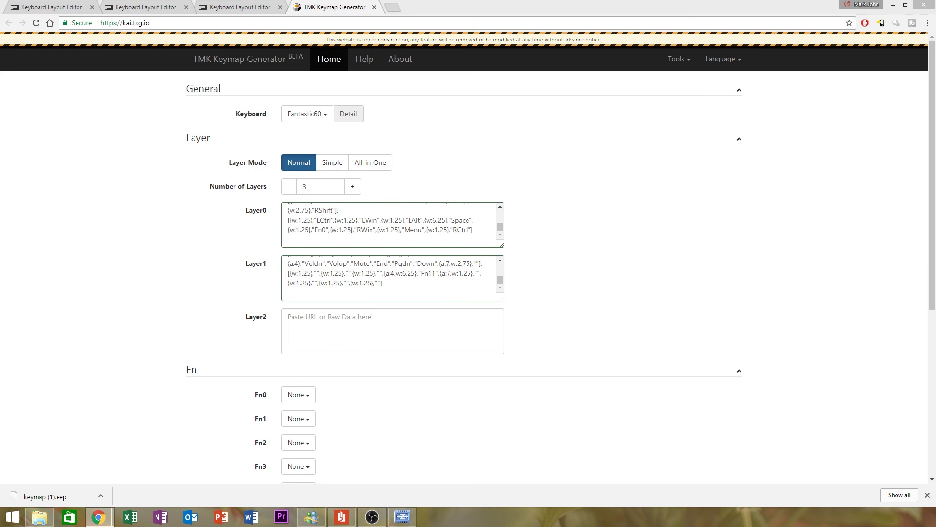
left_click(312, 323)
key("ctrl+v")
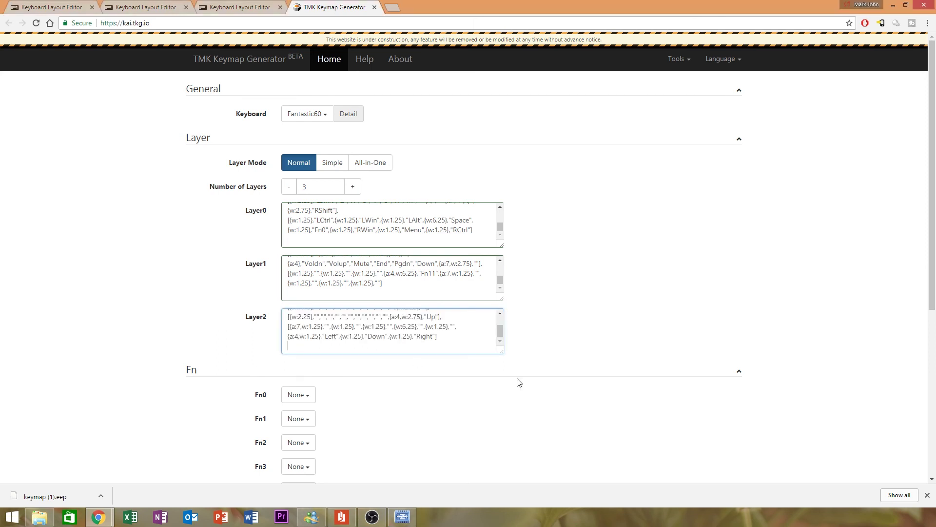
left_click(550, 367)
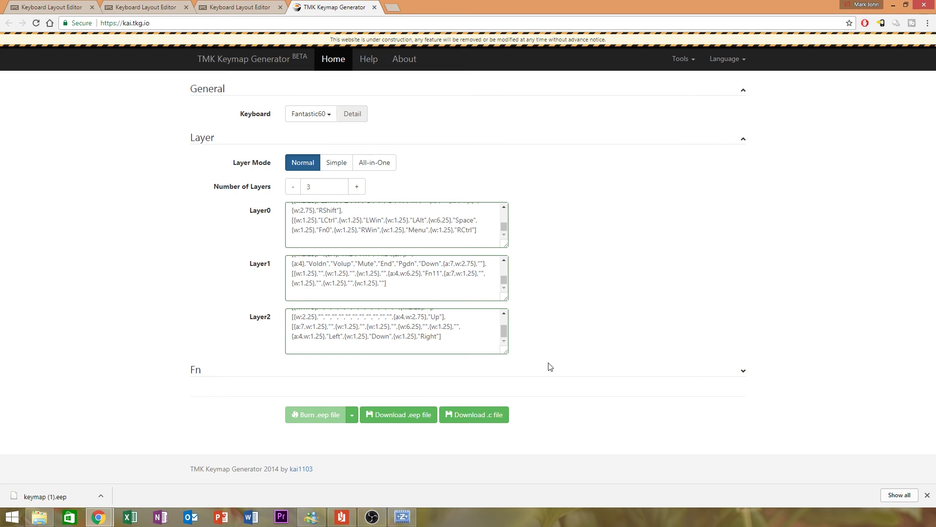
Set Fn1 to Backlight Toggle
left_click(562, 378)
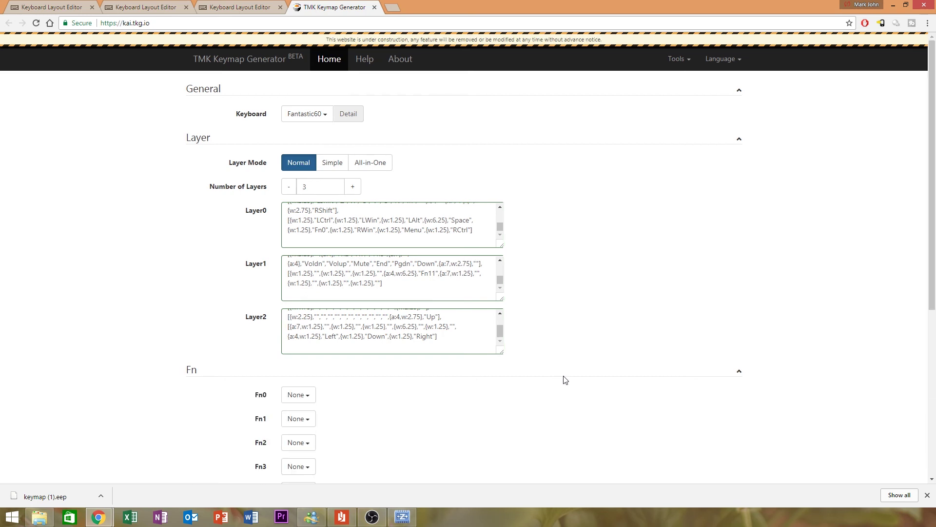
scroll(563, 378, "down", 5)
left_click(298, 175)
scroll(344, 340, "down", 3)
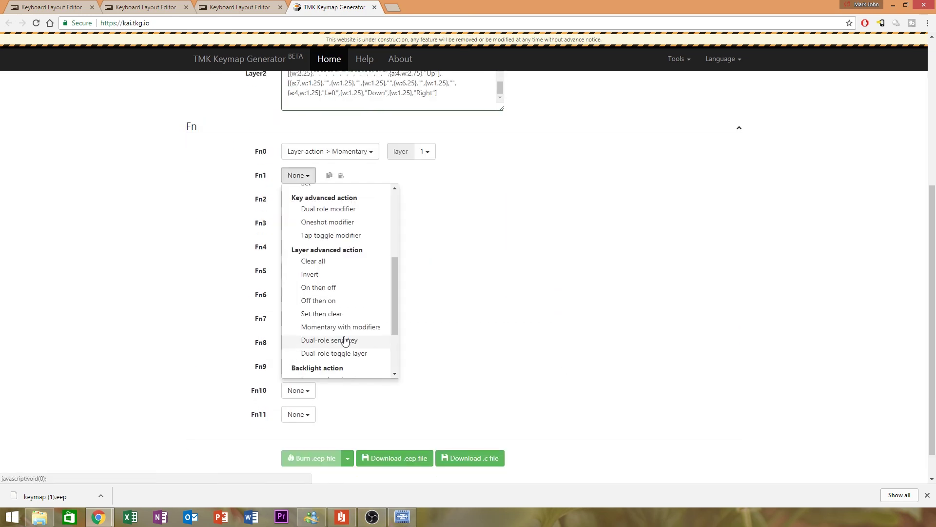
scroll(345, 340, "down", 3)
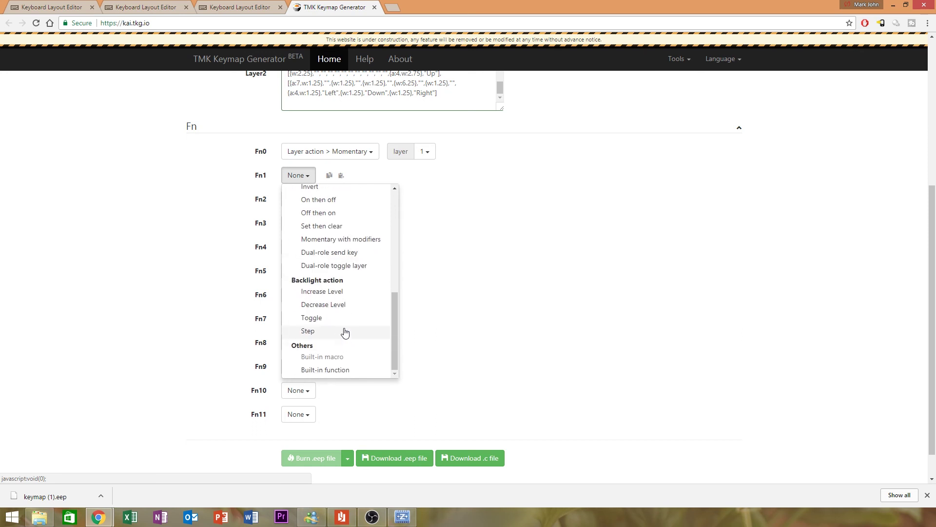
left_click(333, 318)
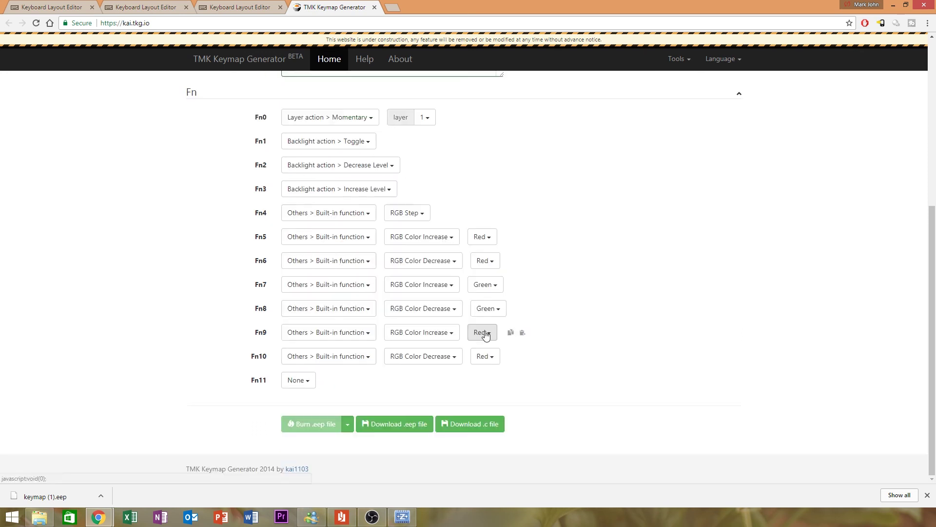
Set the colour of both Fn9 and Fn10 to Blue
left_click(482, 330)
left_click(498, 370)
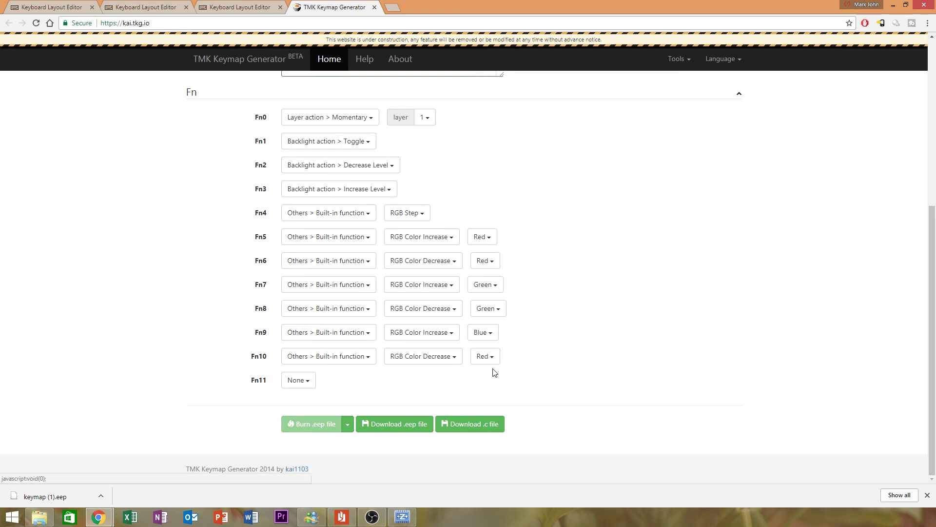
left_click(486, 356)
left_click(497, 396)
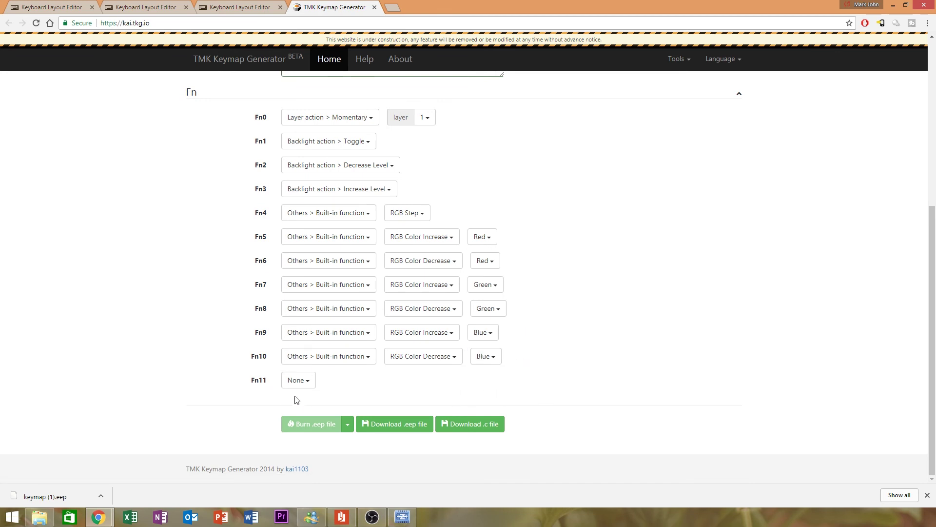
Make Fn11 a Layer action Toggle on layer 2
left_click(298, 379)
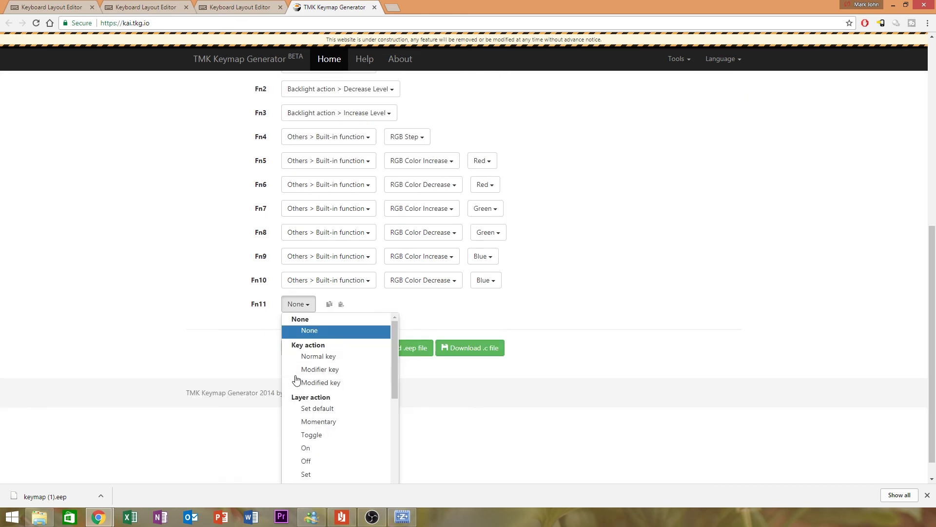
scroll(328, 383, "down", 3)
scroll(331, 383, "up", 2)
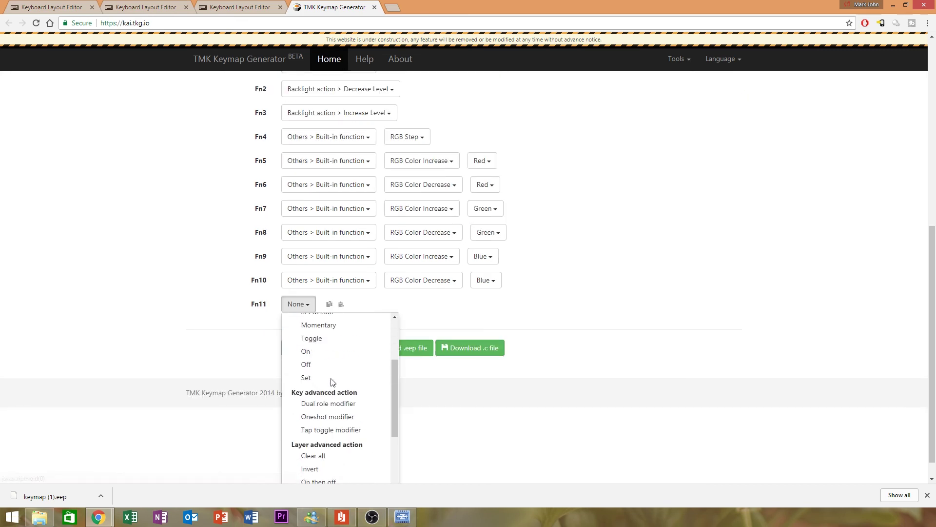
left_click(328, 354)
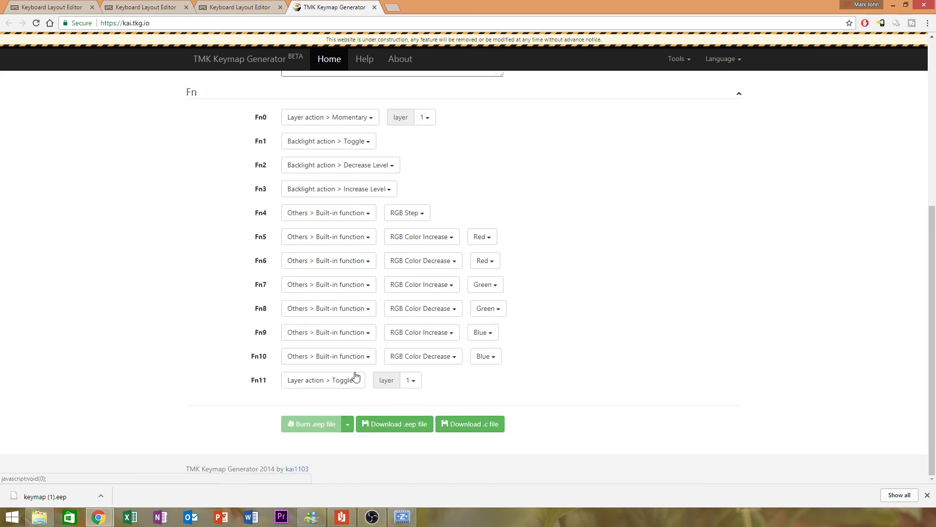
left_click(416, 387)
left_click(422, 410)
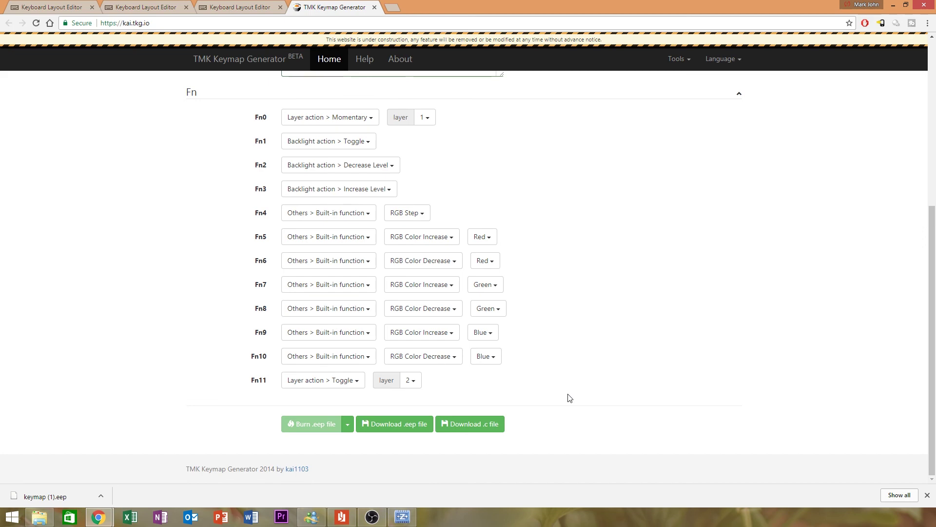
scroll(578, 398, "up", 3)
scroll(580, 398, "down", 3)
scroll(579, 398, "up", 5)
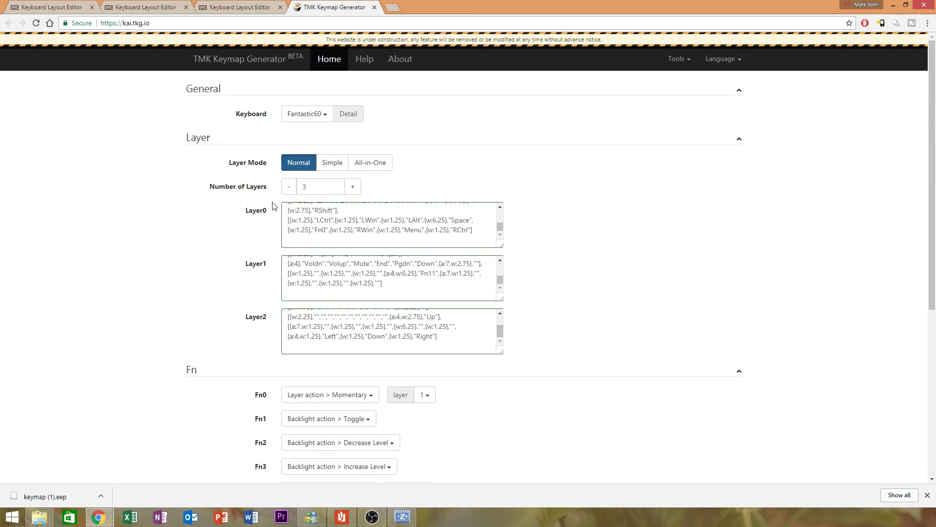
scroll(406, 266, "down", 6)
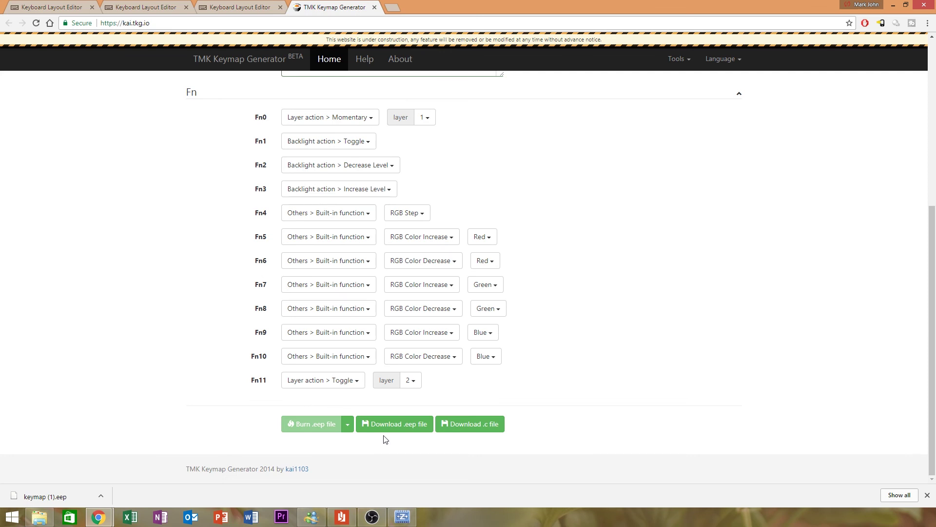
Download the keymap as both an .eep file and a .c source file
left_click(389, 424)
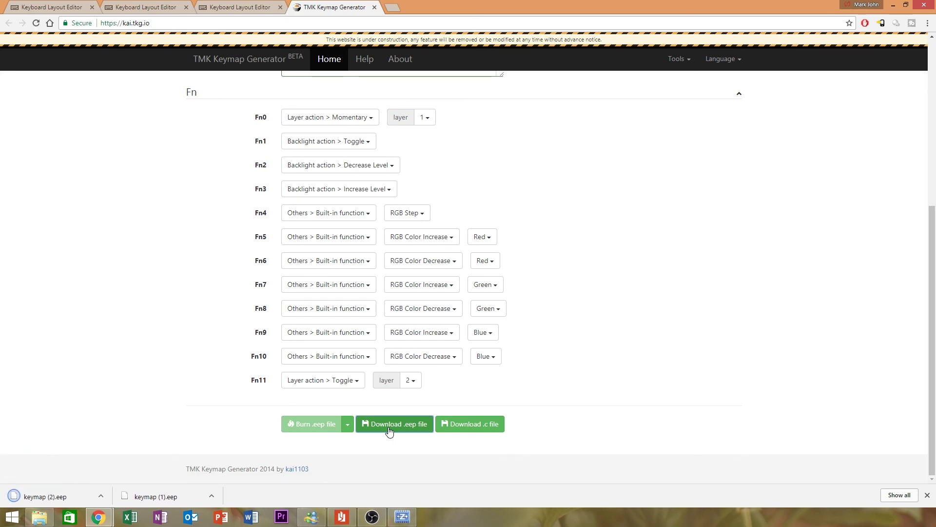
left_click(467, 425)
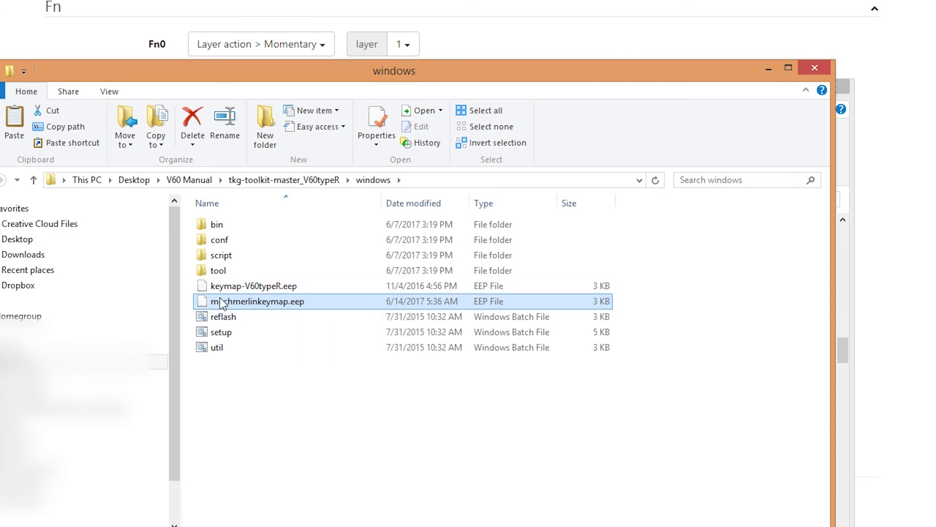
Drop mechmerlinkeymap.eep onto reflash.bat to flash the keymap
left_click_drag(220, 303, 236, 315)
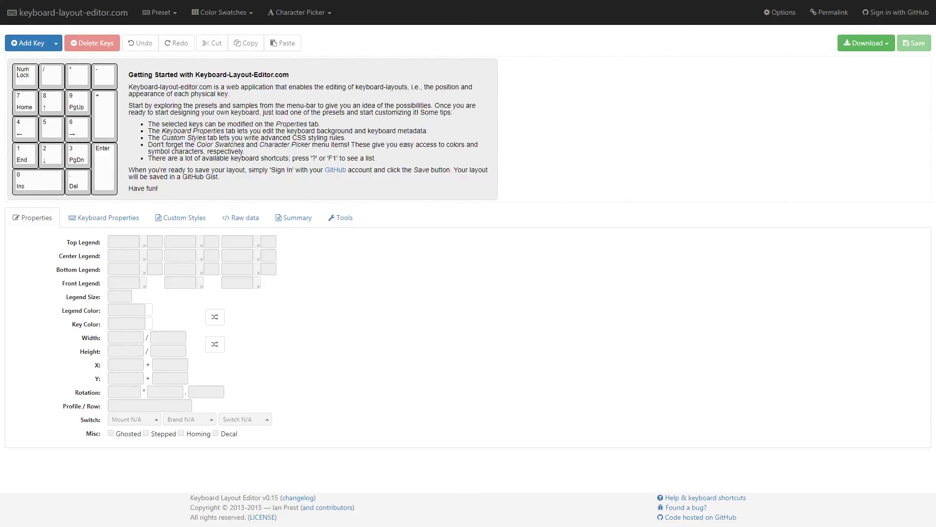